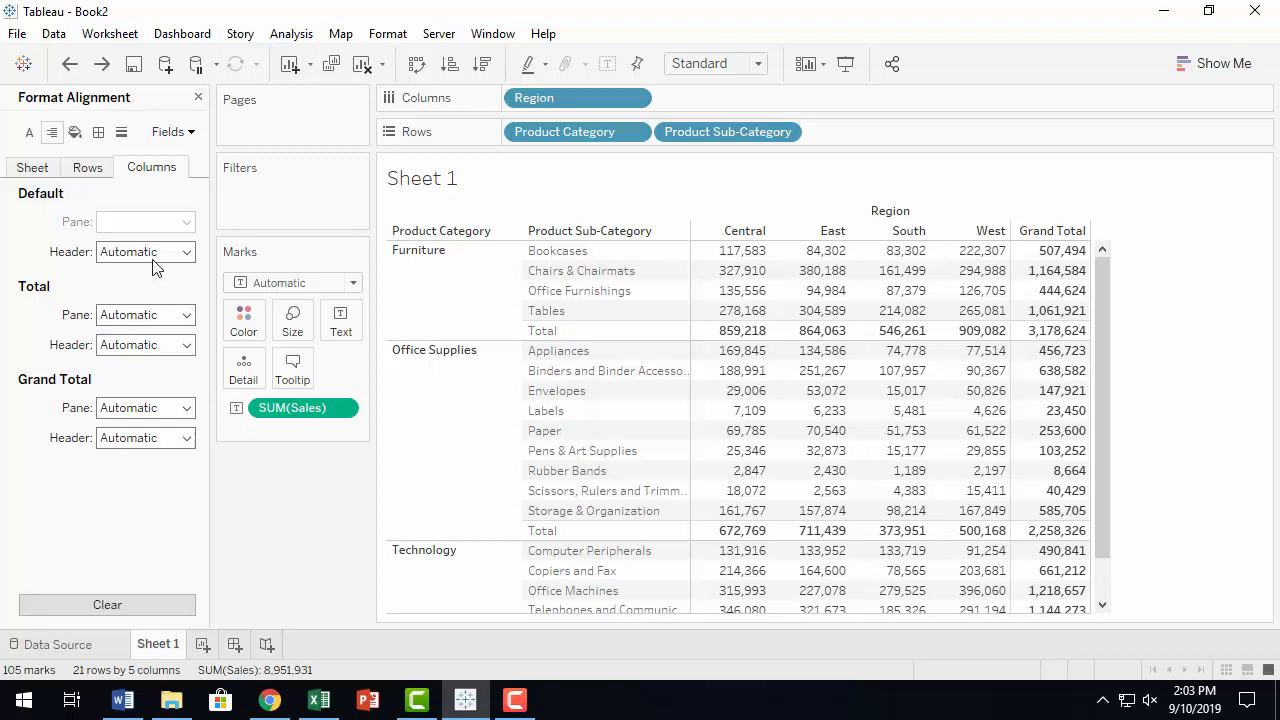
Turn on text wrapping for the default headers of the whole sheet
{"action": "left_click", "coordinate": [186, 252]}
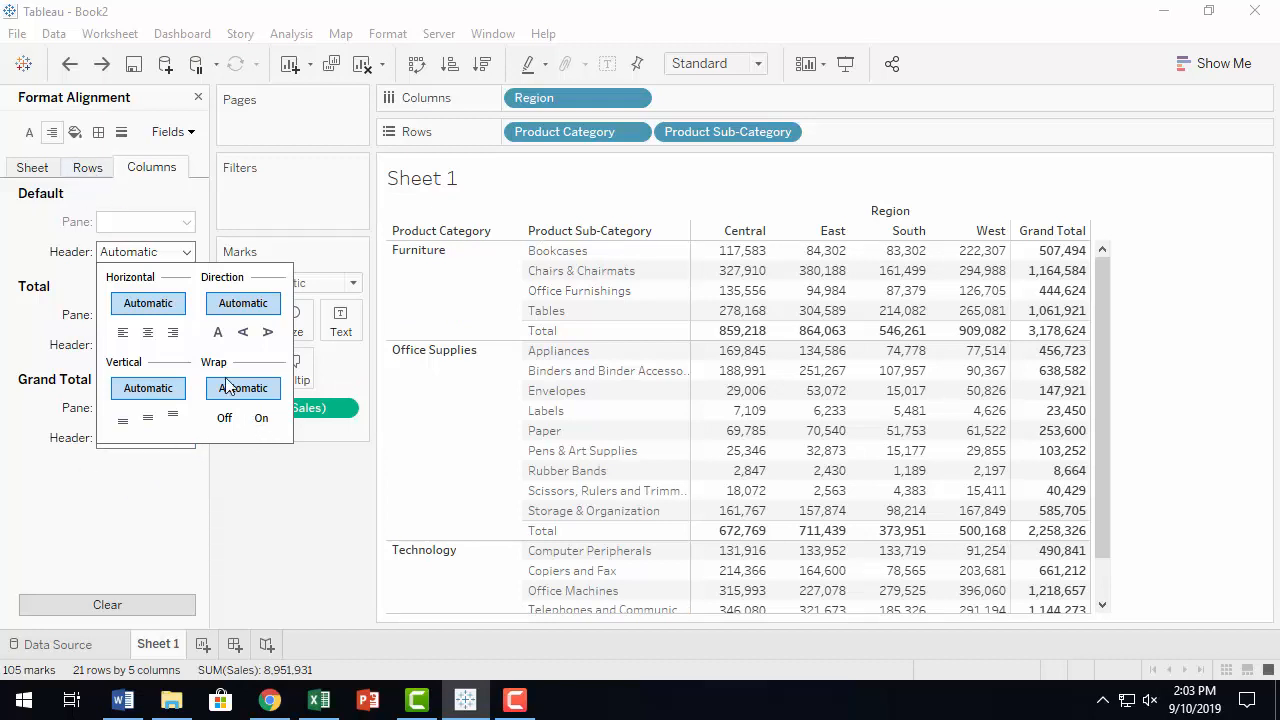
{"action": "left_click", "coordinate": [107, 514]}
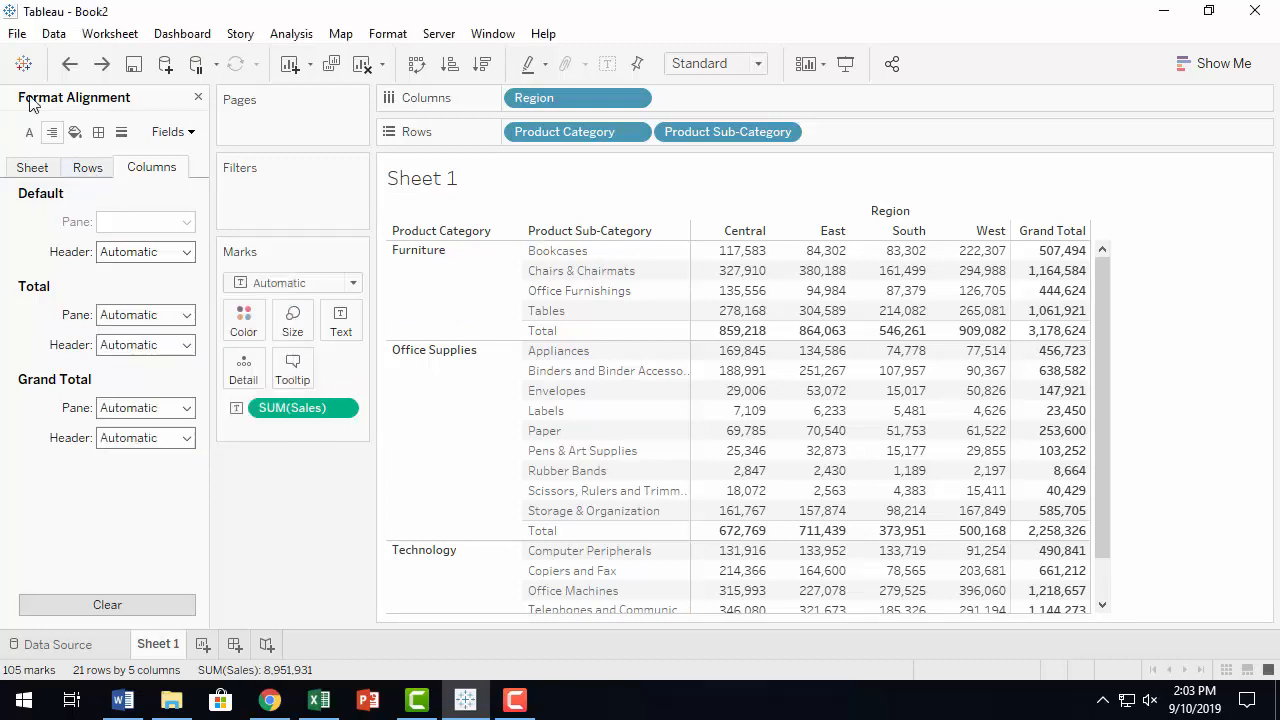
{"action": "left_click", "coordinate": [32, 167]}
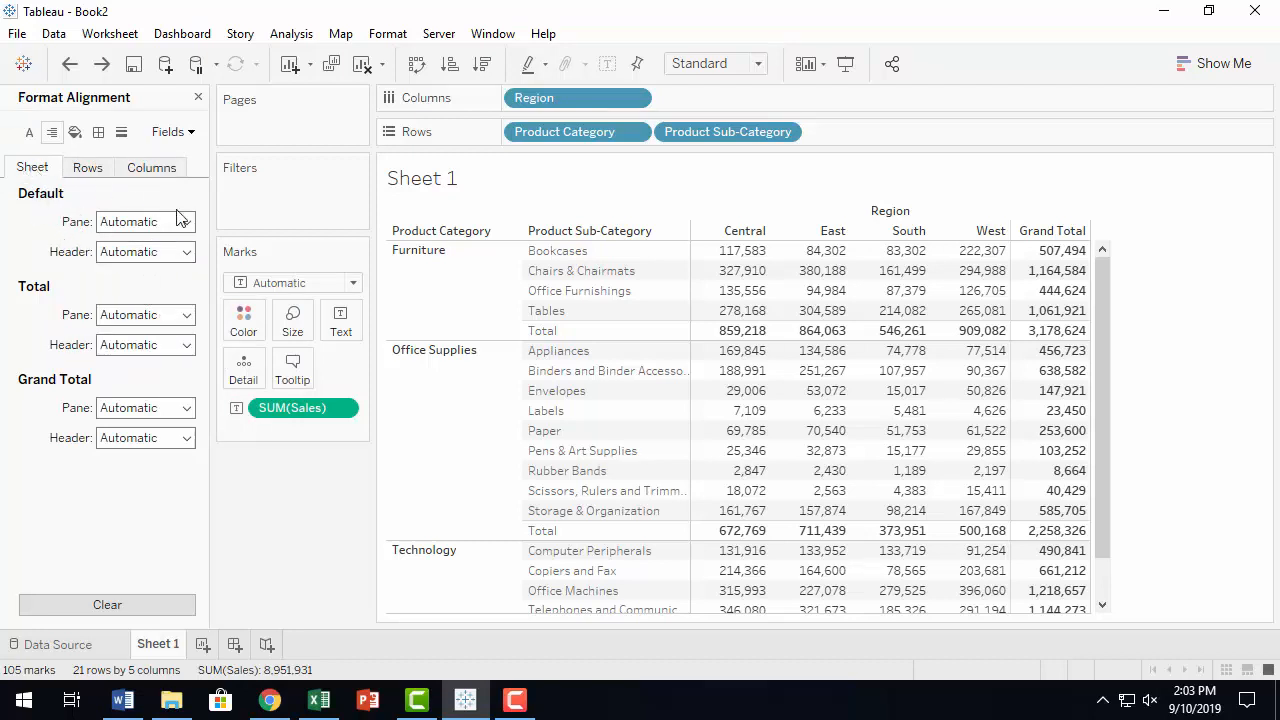
{"action": "left_click", "coordinate": [187, 252]}
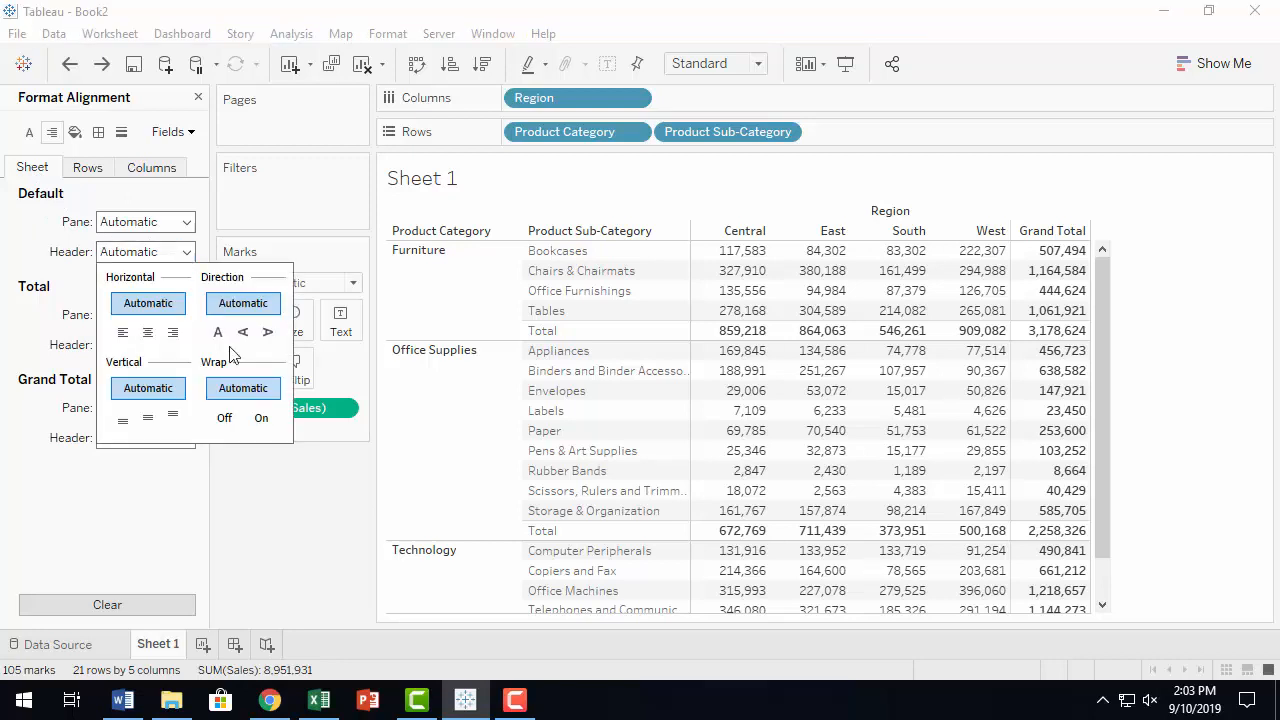
{"action": "left_click", "coordinate": [261, 420]}
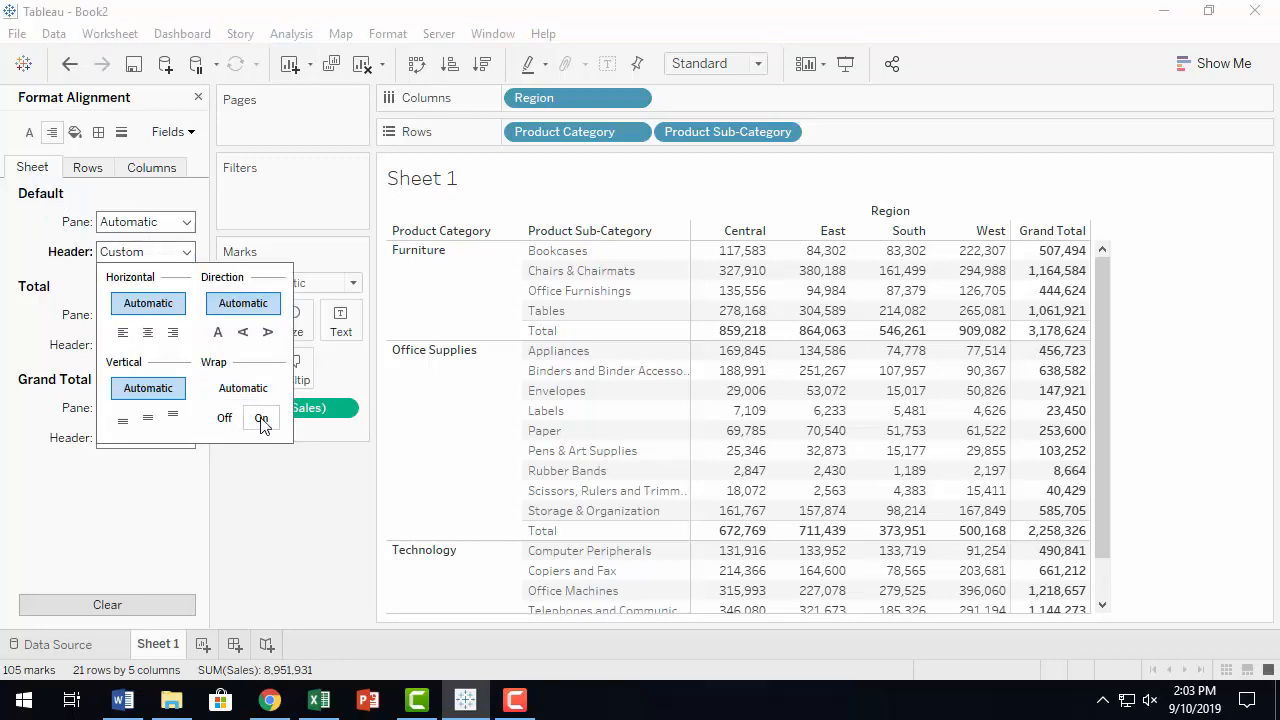
{"action": "left_click", "coordinate": [260, 499]}
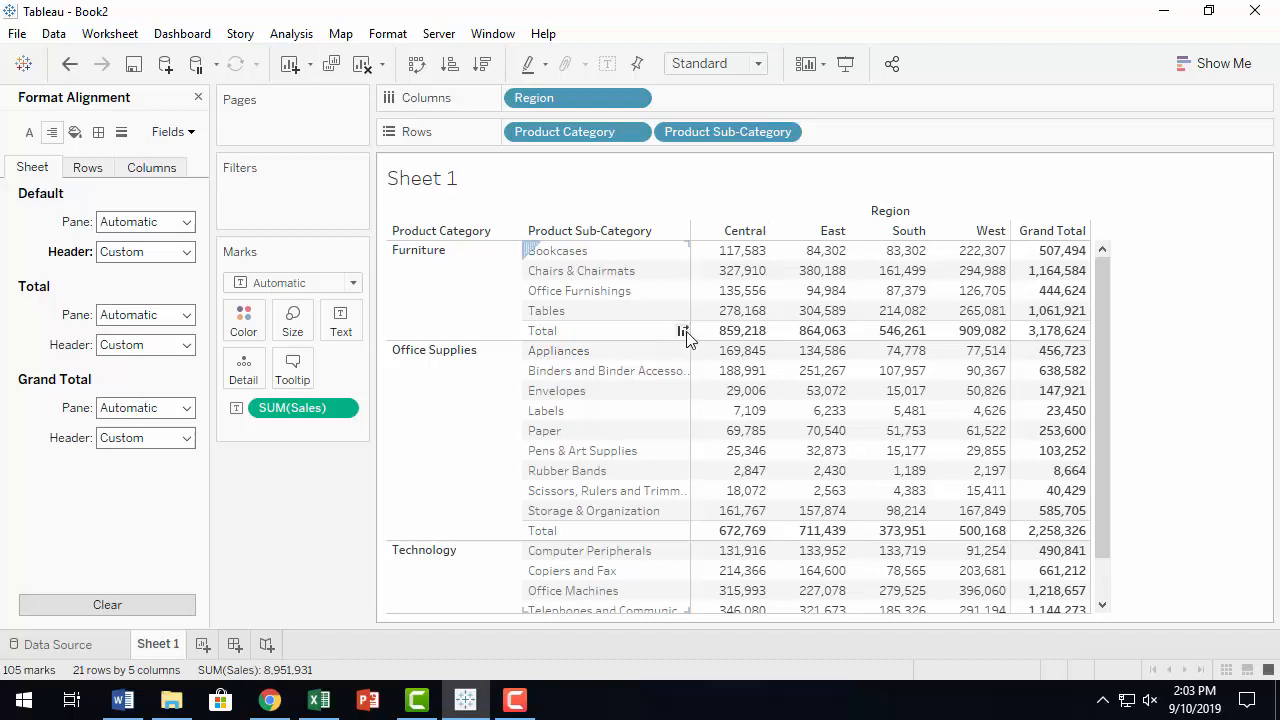
Try narrowing the Product Sub-Category column of the table, and undo the resize
{"action": "mouse_move", "coordinate": [695, 340]}
{"action": "left_click_drag", "start_coordinate": [689, 333], "coordinate": [626, 331]}
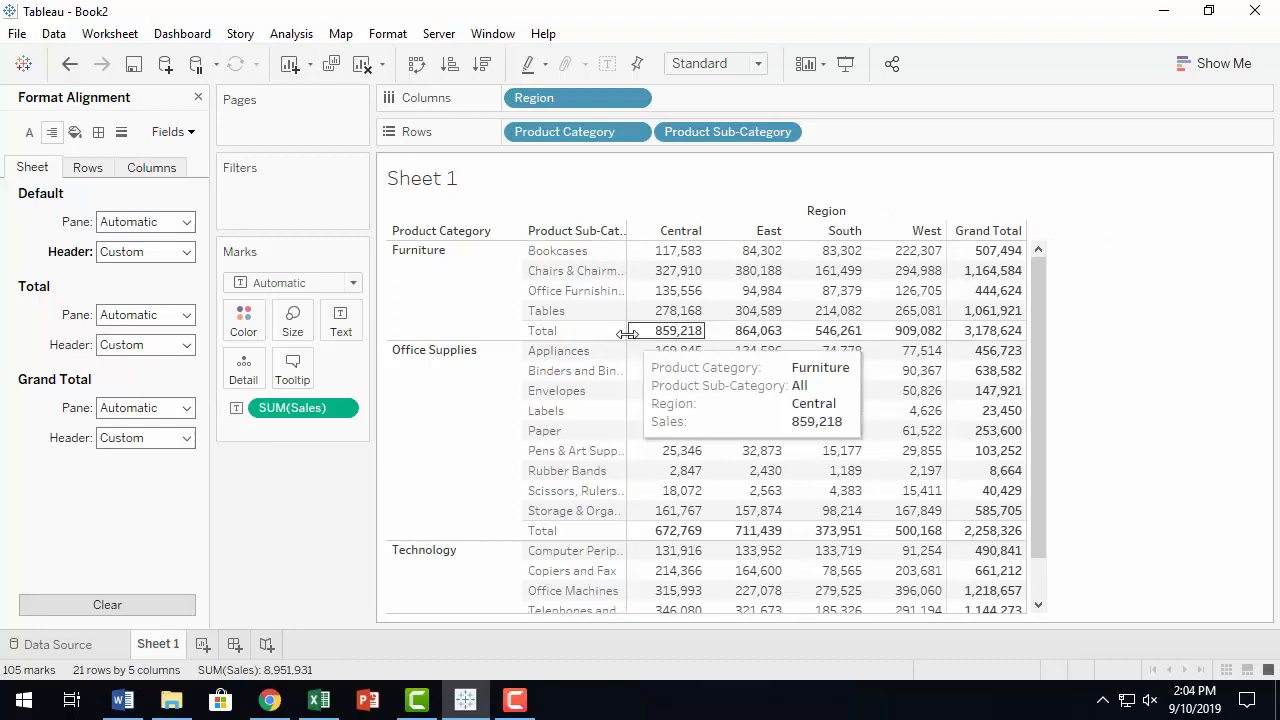
{"action": "left_click", "coordinate": [70, 66]}
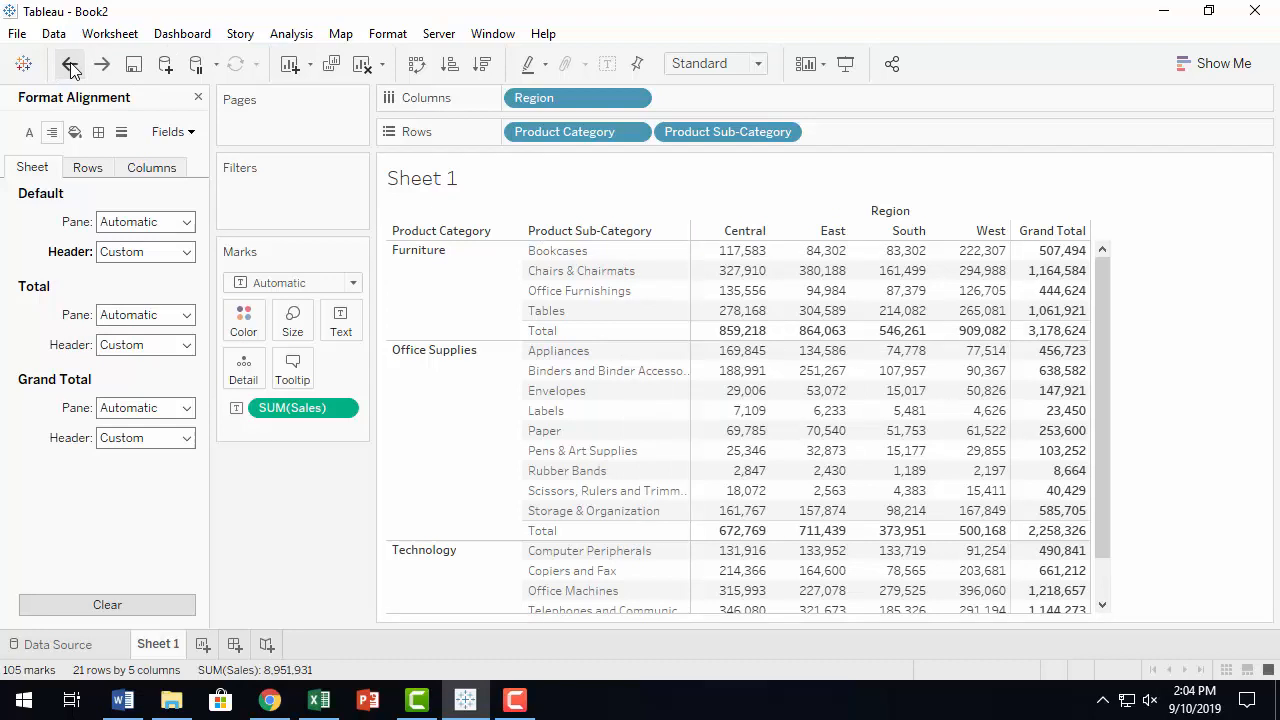
Make the sheet's grand total pane values bold in the font formatting
{"action": "left_click", "coordinate": [29, 132]}
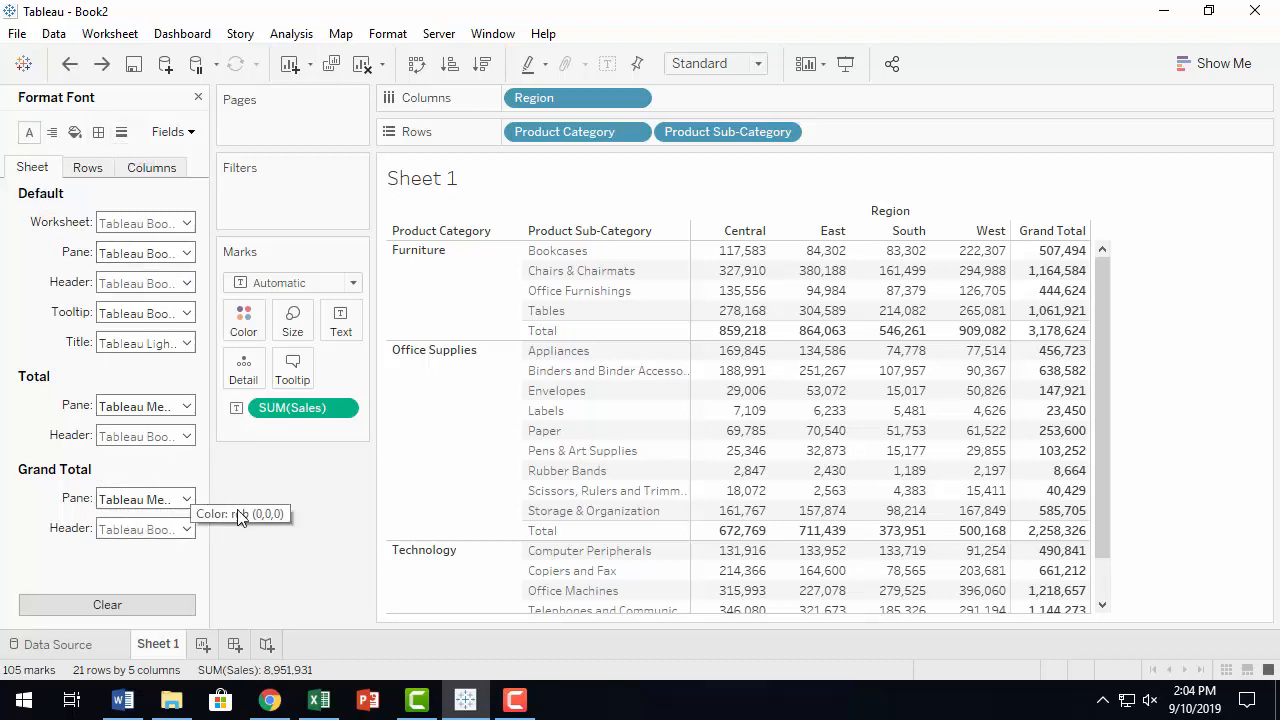
{"action": "left_click", "coordinate": [186, 499]}
{"action": "left_click", "coordinate": [171, 331]}
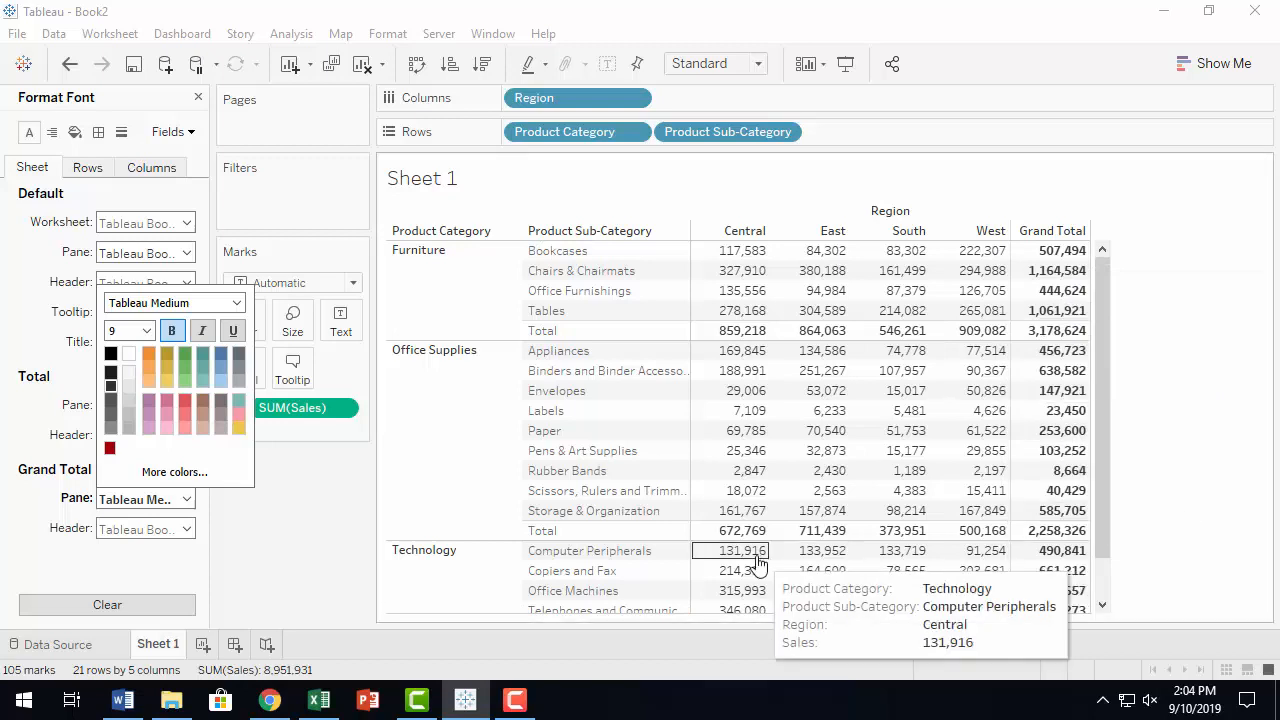
{"action": "scroll", "coordinate": [752, 555], "scroll_direction": "down", "scroll_amount": 1}
{"action": "scroll", "coordinate": [748, 552], "scroll_direction": "up", "scroll_amount": 1}
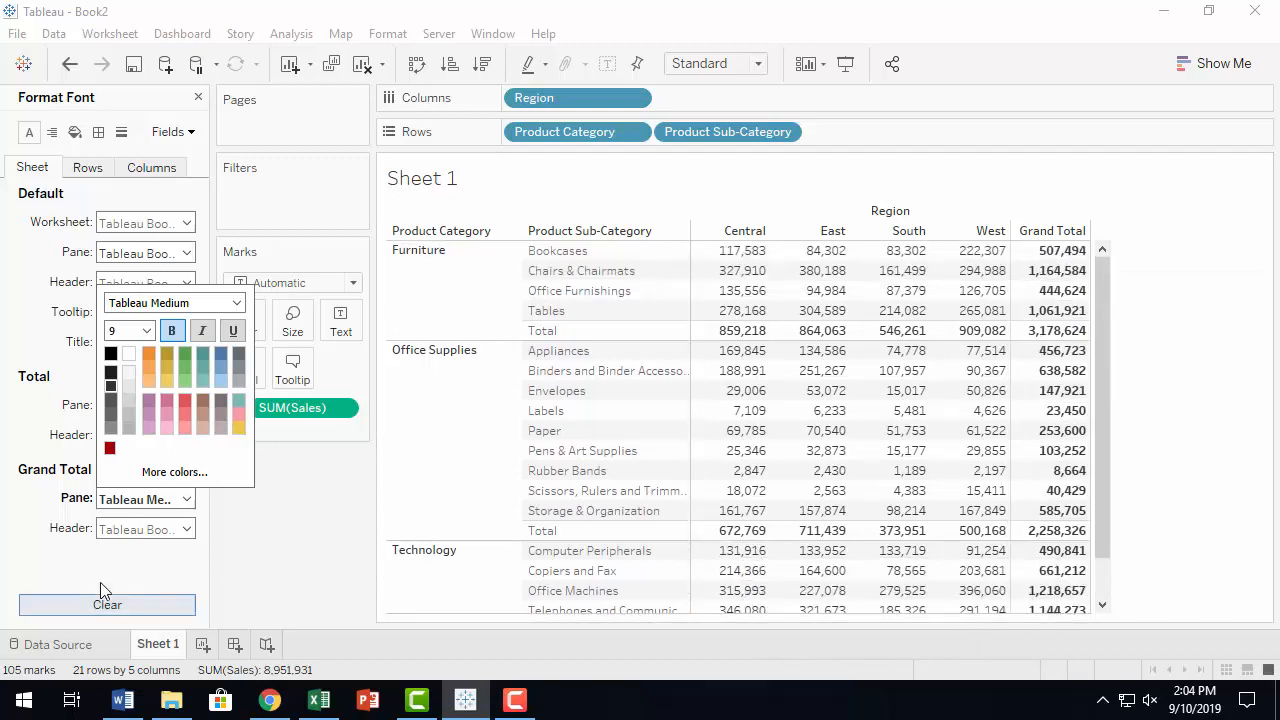
{"action": "left_click", "coordinate": [130, 544]}
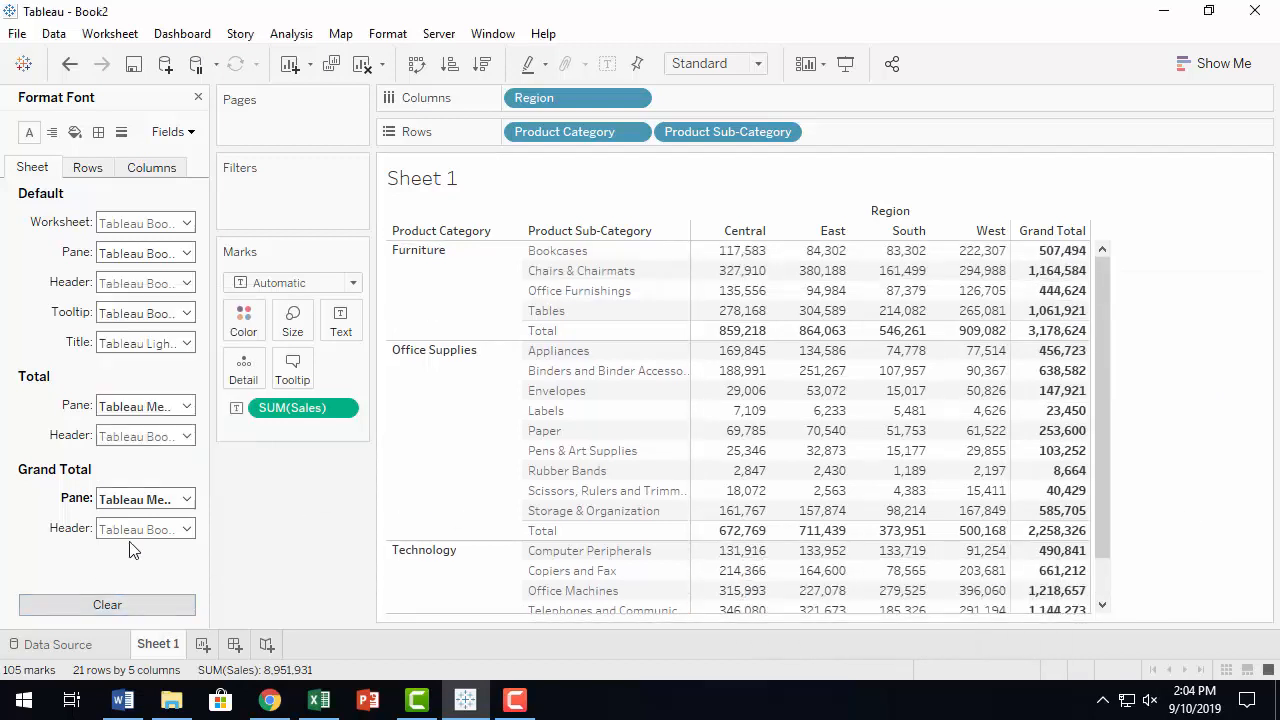
Make the grand total header bold as well, and undo both grand total font changes
{"action": "left_click", "coordinate": [185, 529]}
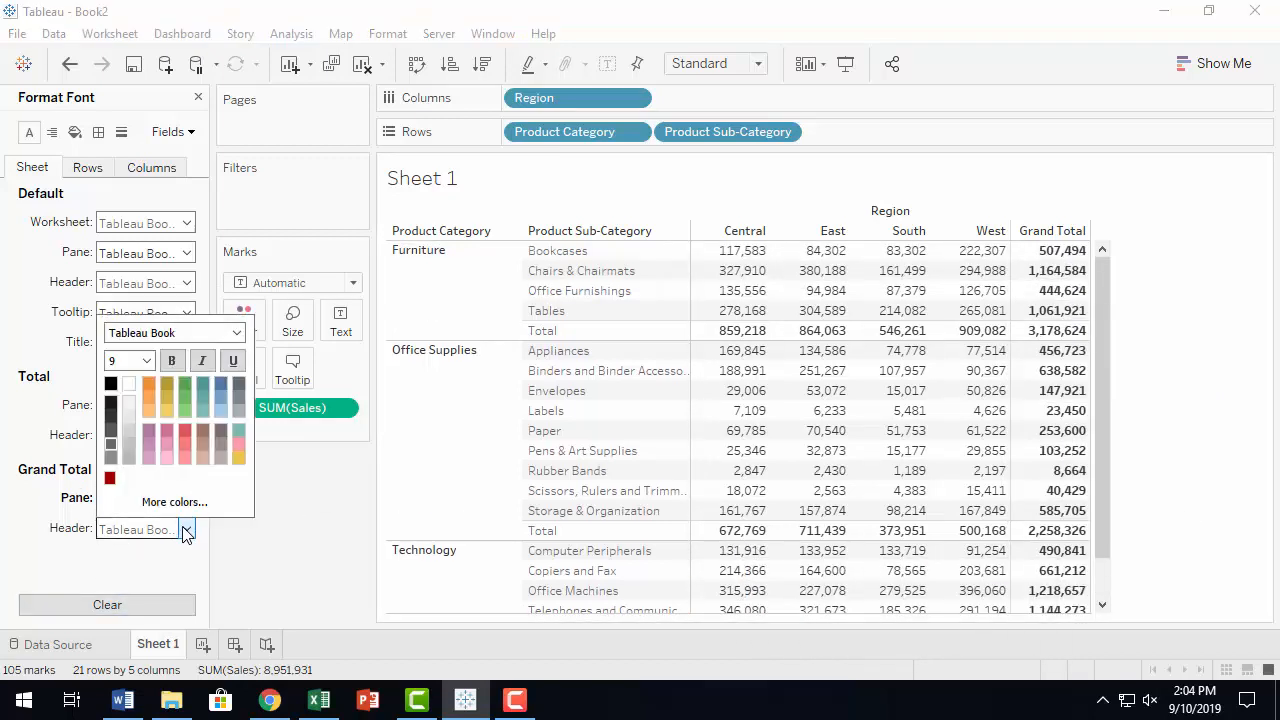
{"action": "left_click", "coordinate": [171, 360]}
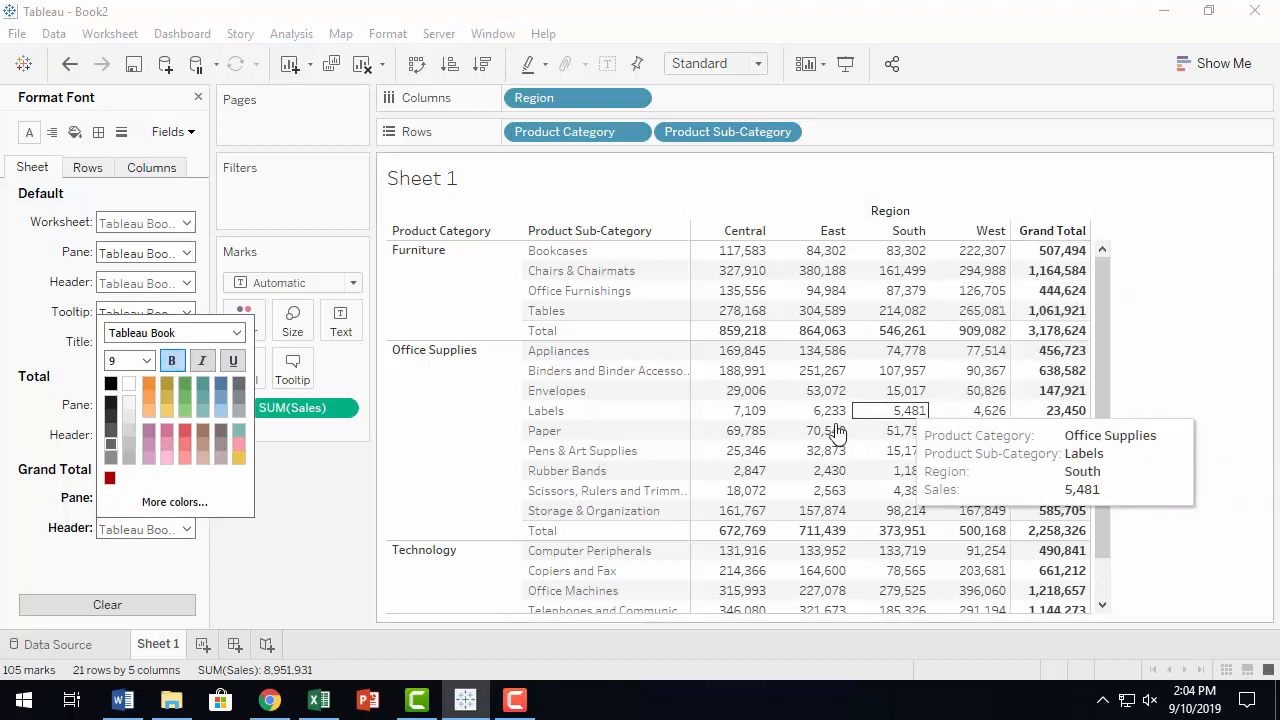
{"action": "scroll", "coordinate": [905, 415], "scroll_direction": "down", "scroll_amount": 1}
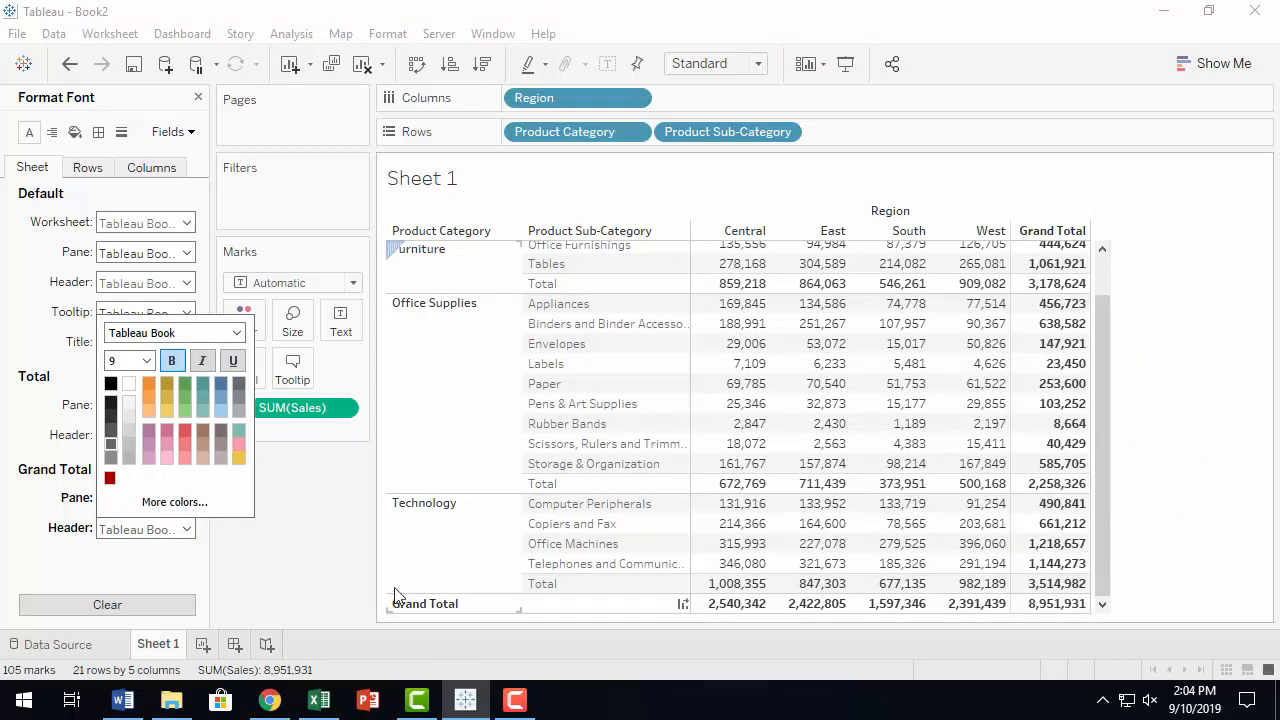
{"action": "left_click", "coordinate": [69, 65]}
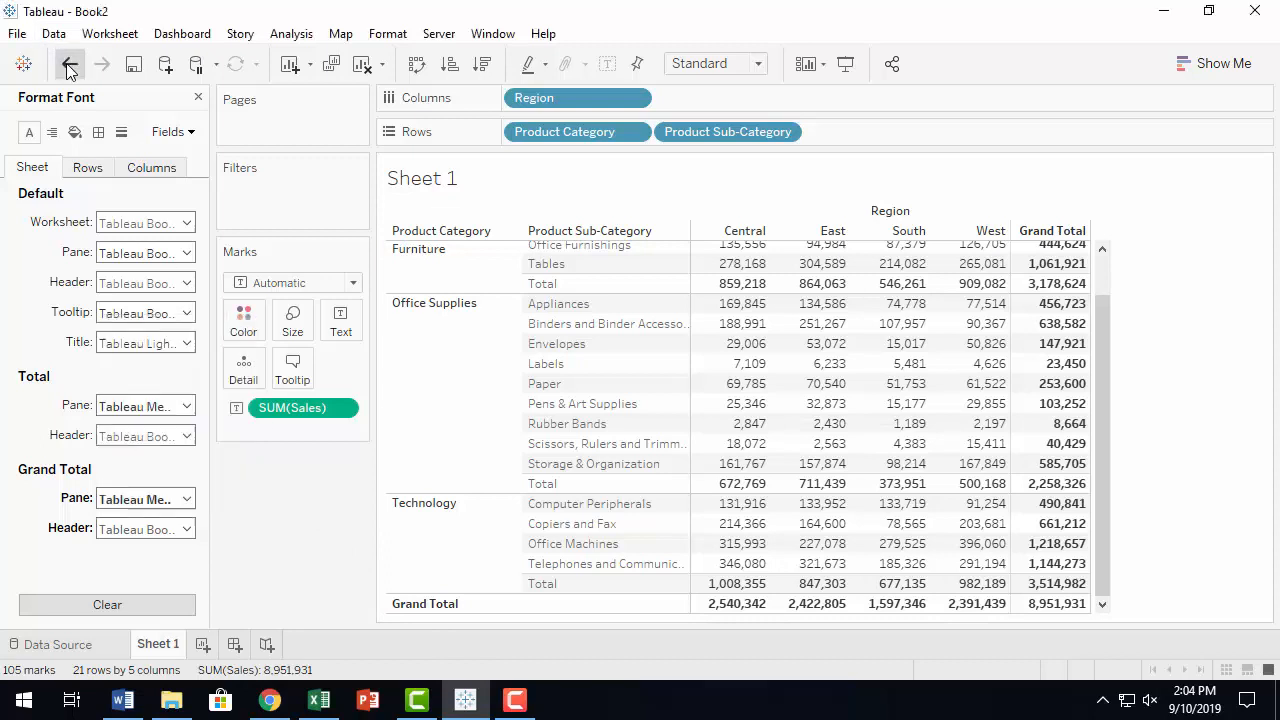
{"action": "left_click", "coordinate": [69, 65]}
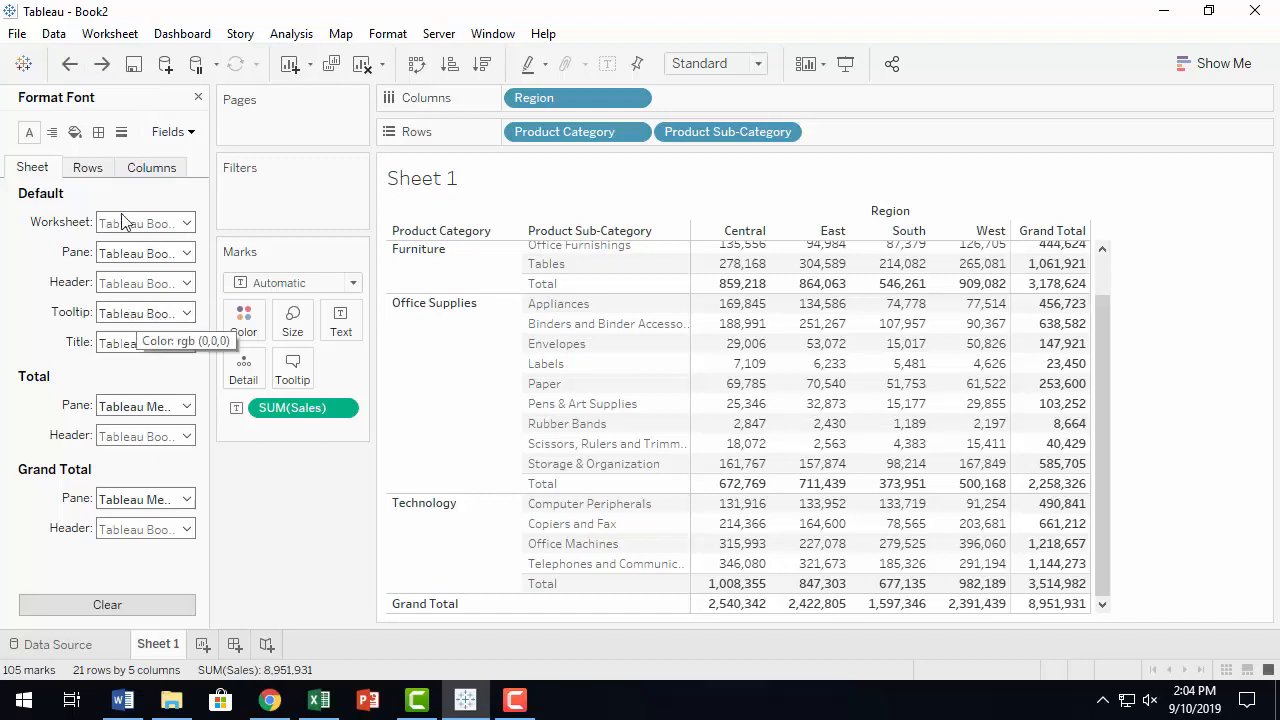
Return to the alignment formatting and check the wrap option of the sheet's default headers
{"action": "left_click", "coordinate": [52, 134]}
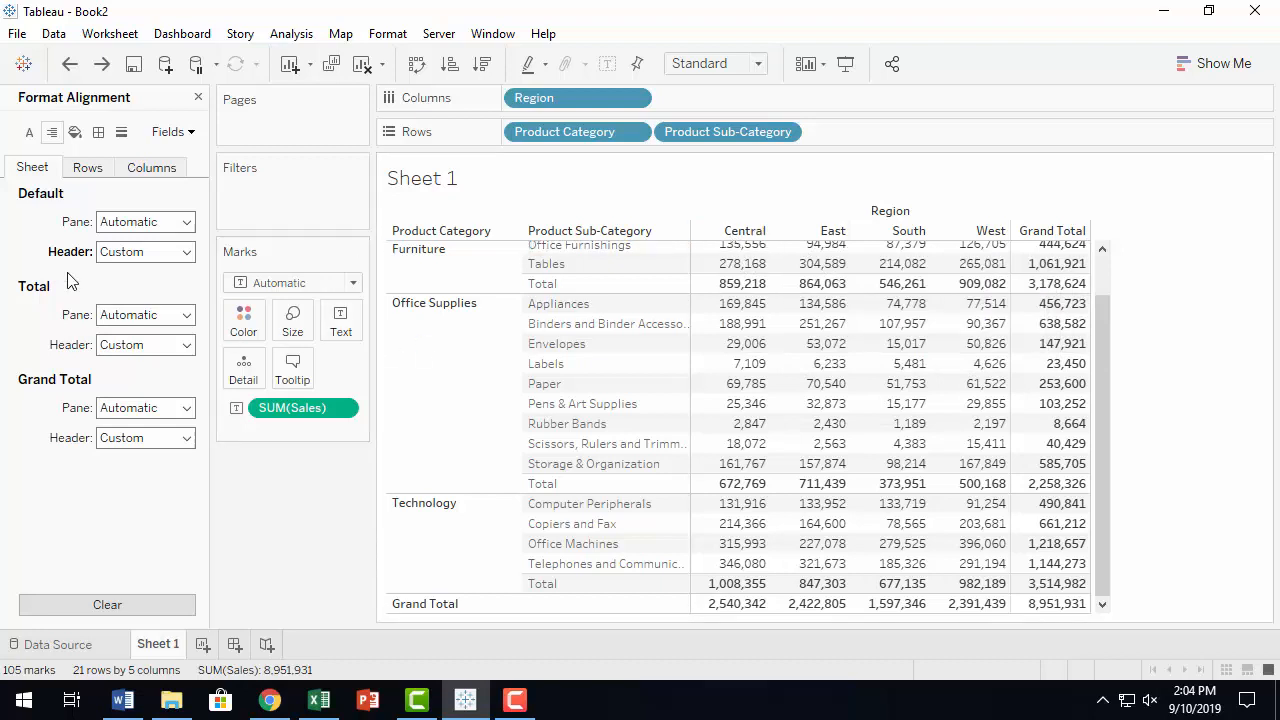
{"action": "left_click", "coordinate": [185, 252]}
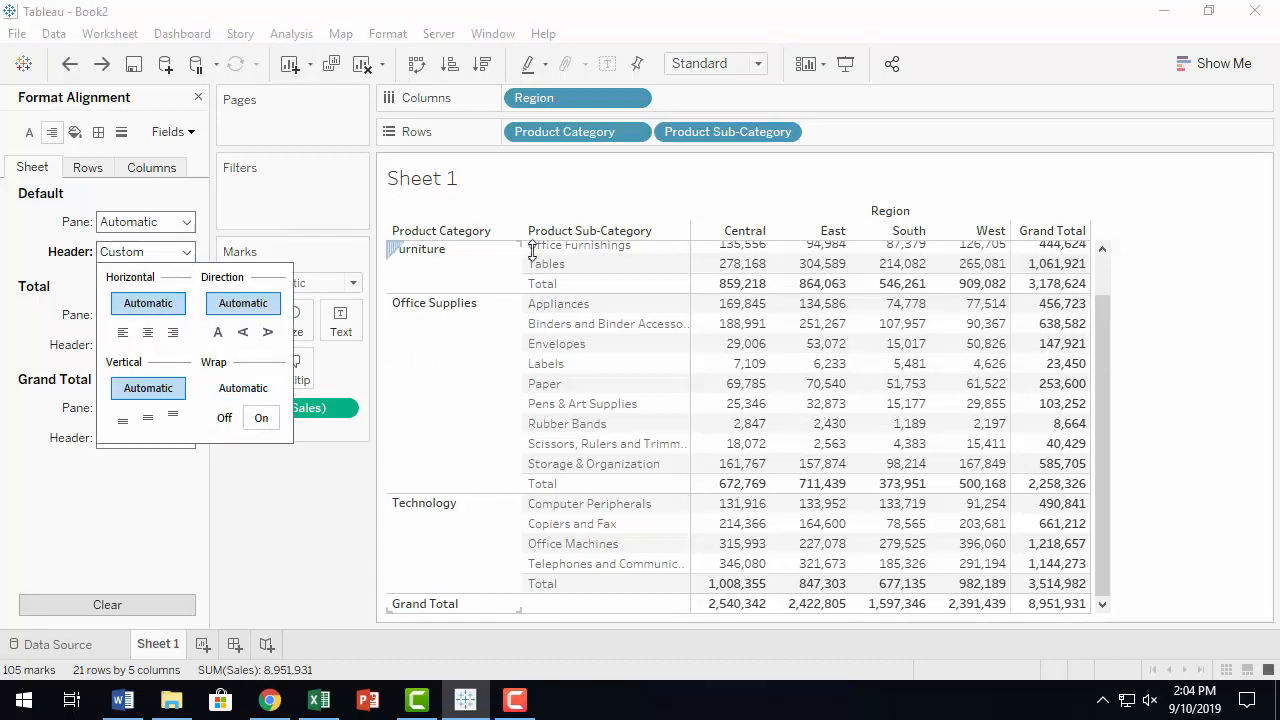
{"action": "left_click", "coordinate": [282, 528]}
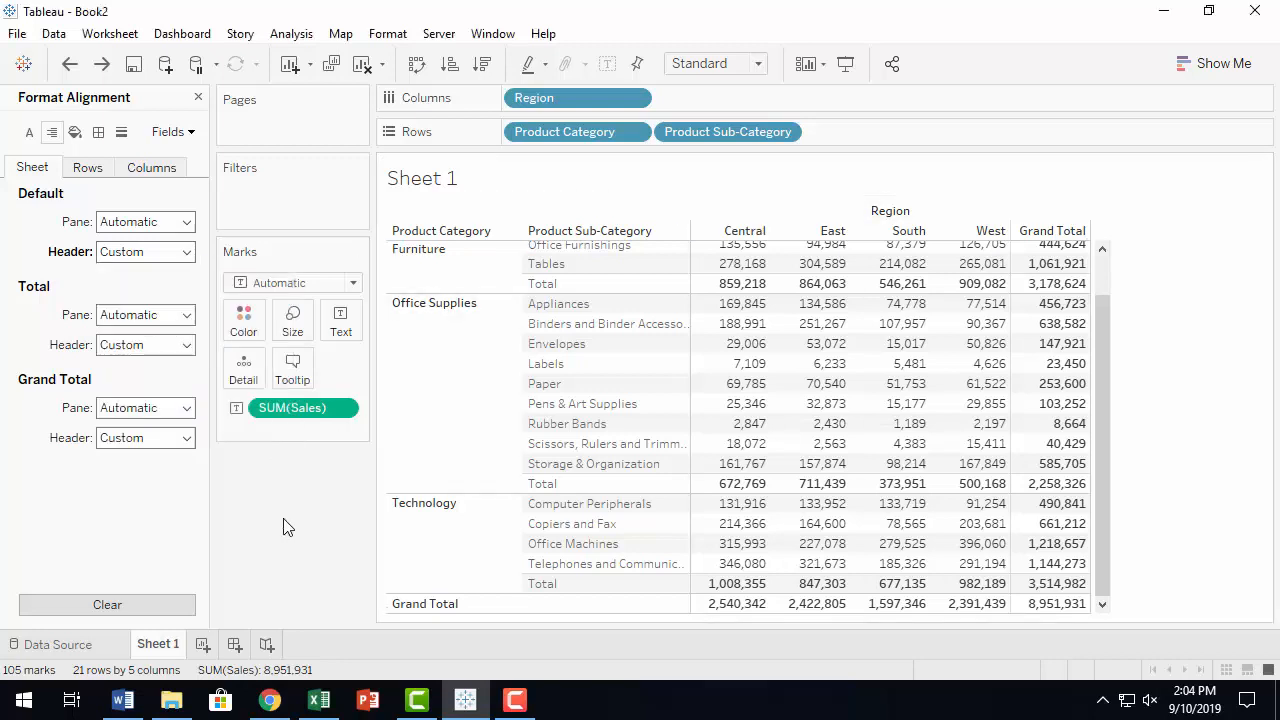
Try several narrower widths for the Product Sub-Category column to test how its labels wrap
{"action": "mouse_move", "coordinate": [762, 390]}
{"action": "scroll", "coordinate": [762, 390], "scroll_direction": "up", "scroll_amount": 2}
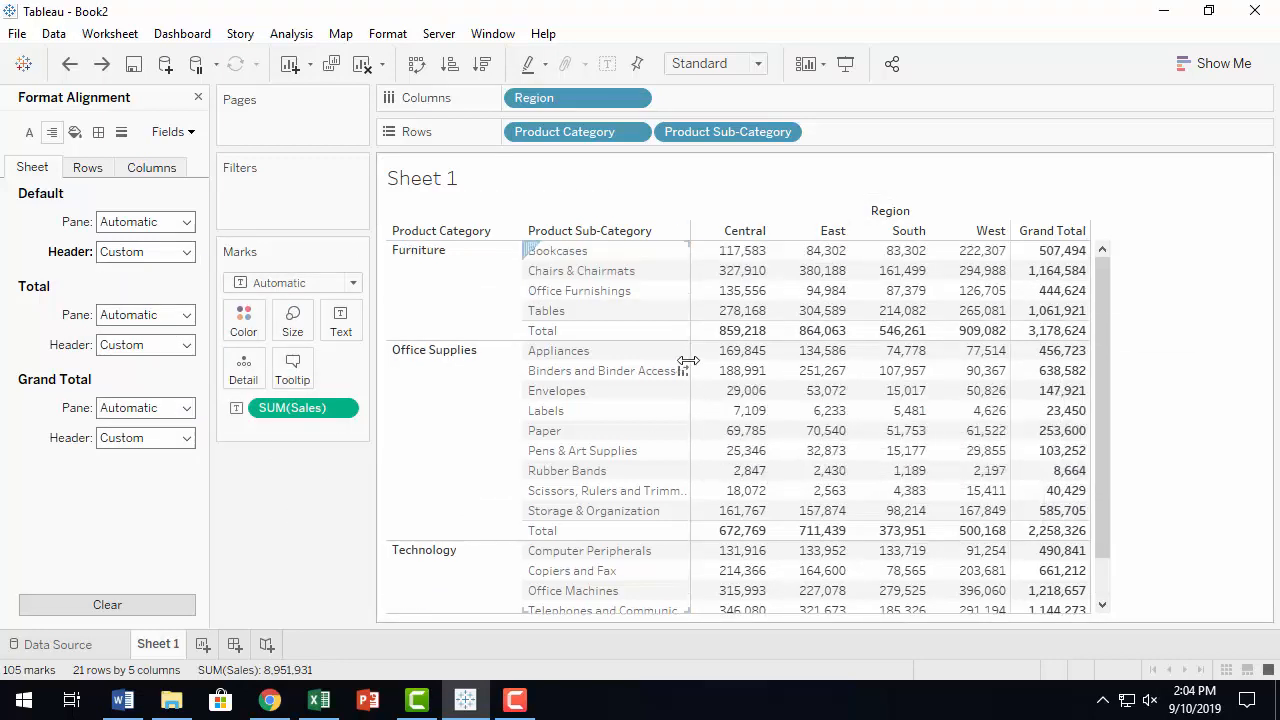
{"action": "left_click_drag", "start_coordinate": [690, 355], "coordinate": [658, 357]}
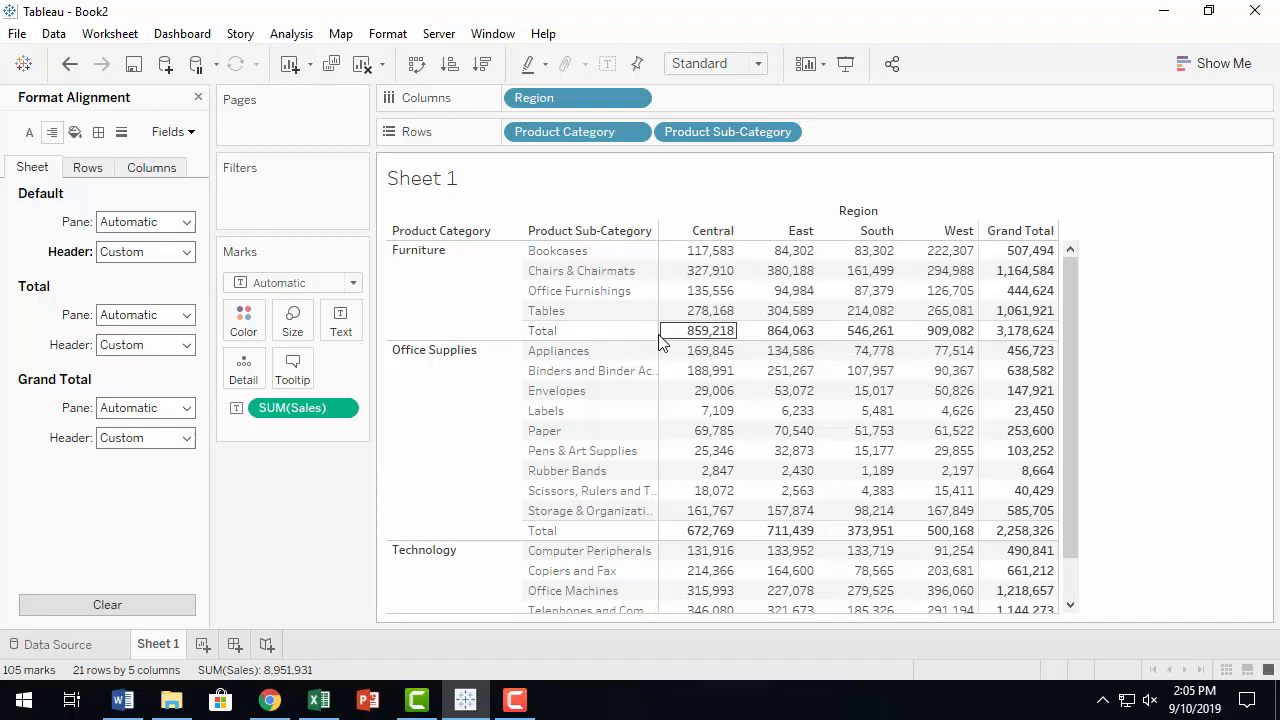
{"action": "left_click_drag", "start_coordinate": [659, 342], "coordinate": [636, 333]}
{"action": "left_click_drag", "start_coordinate": [551, 337], "coordinate": [550, 334]}
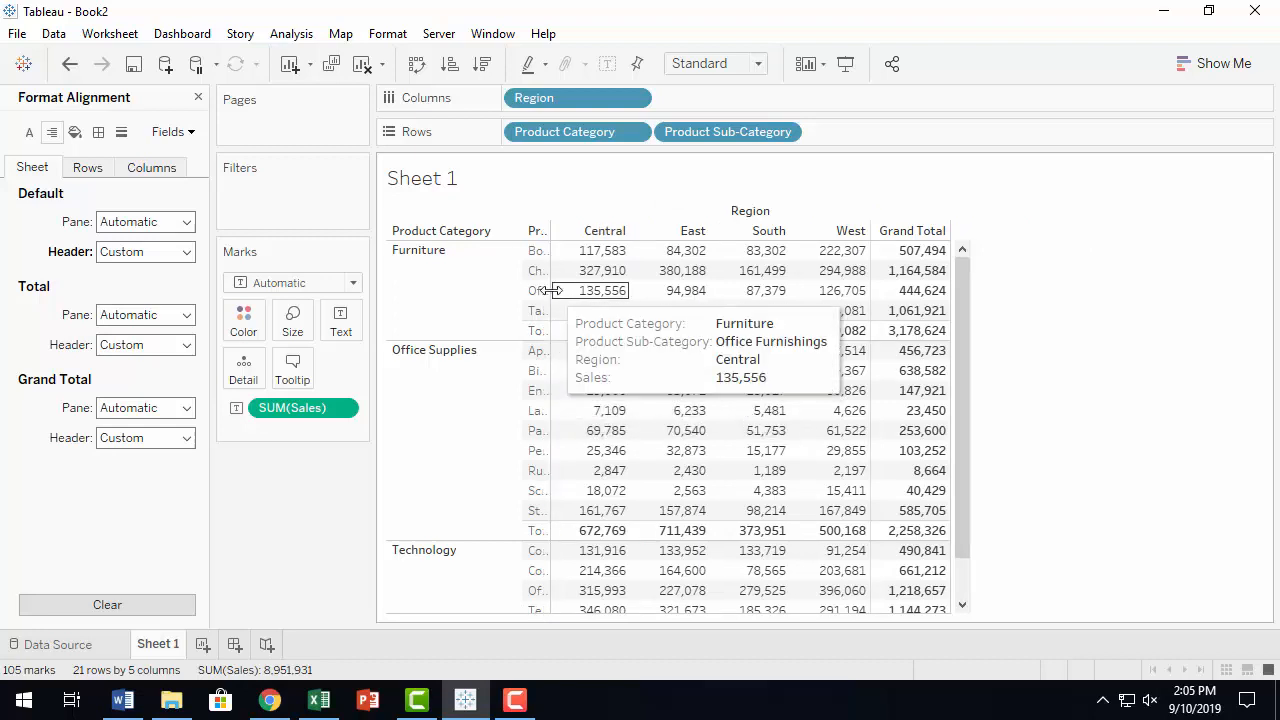
{"action": "left_click_drag", "start_coordinate": [549, 290], "coordinate": [614, 290]}
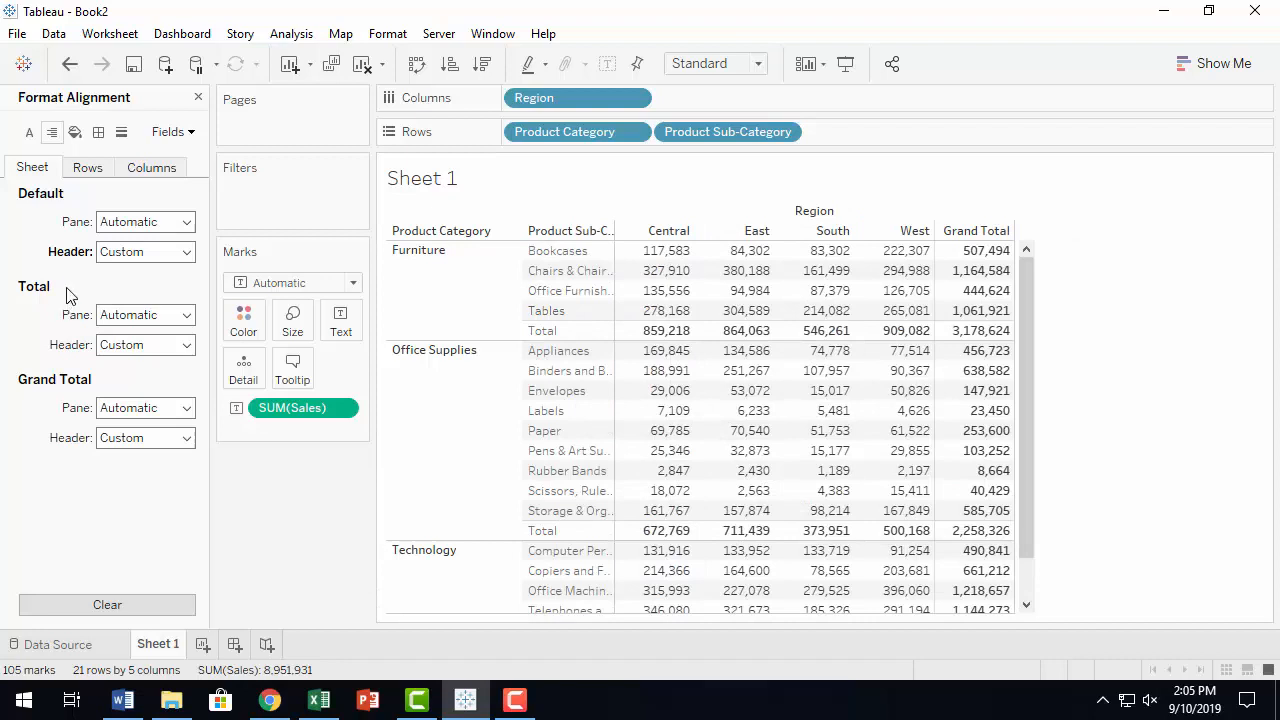
Turn on text wrapping for the sheet's default pane
{"action": "left_click", "coordinate": [186, 223]}
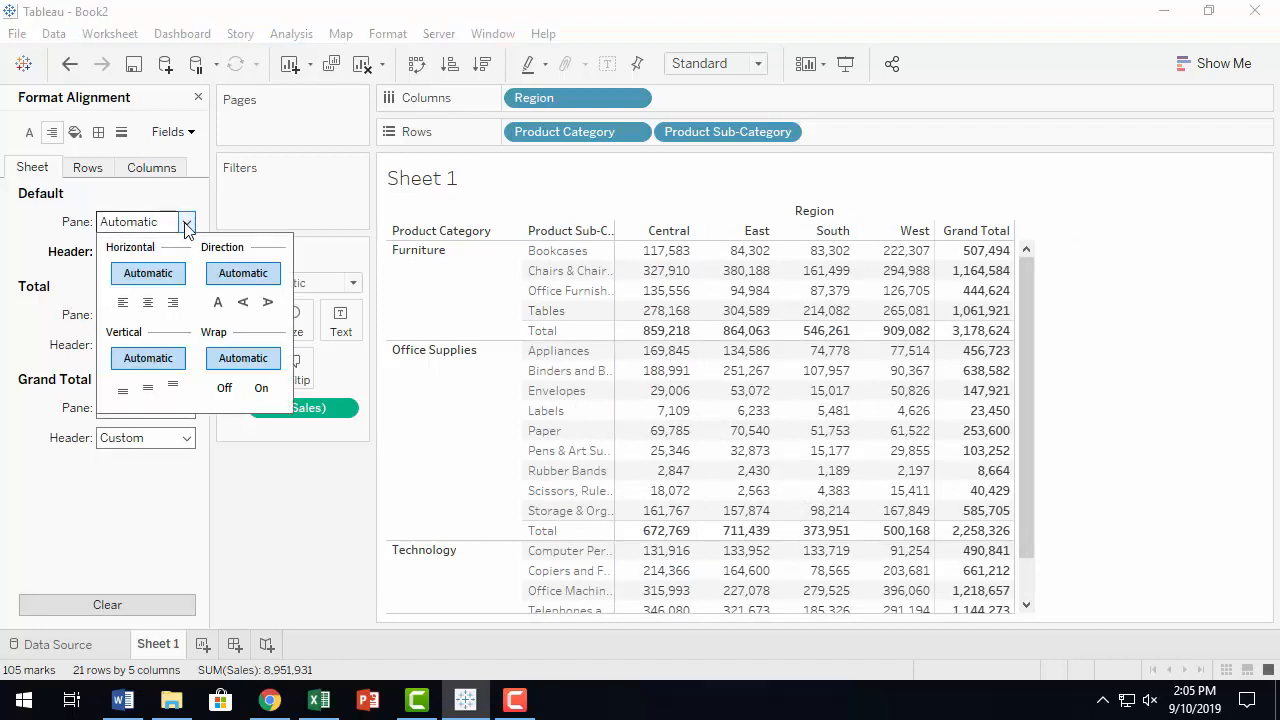
{"action": "left_click", "coordinate": [266, 390]}
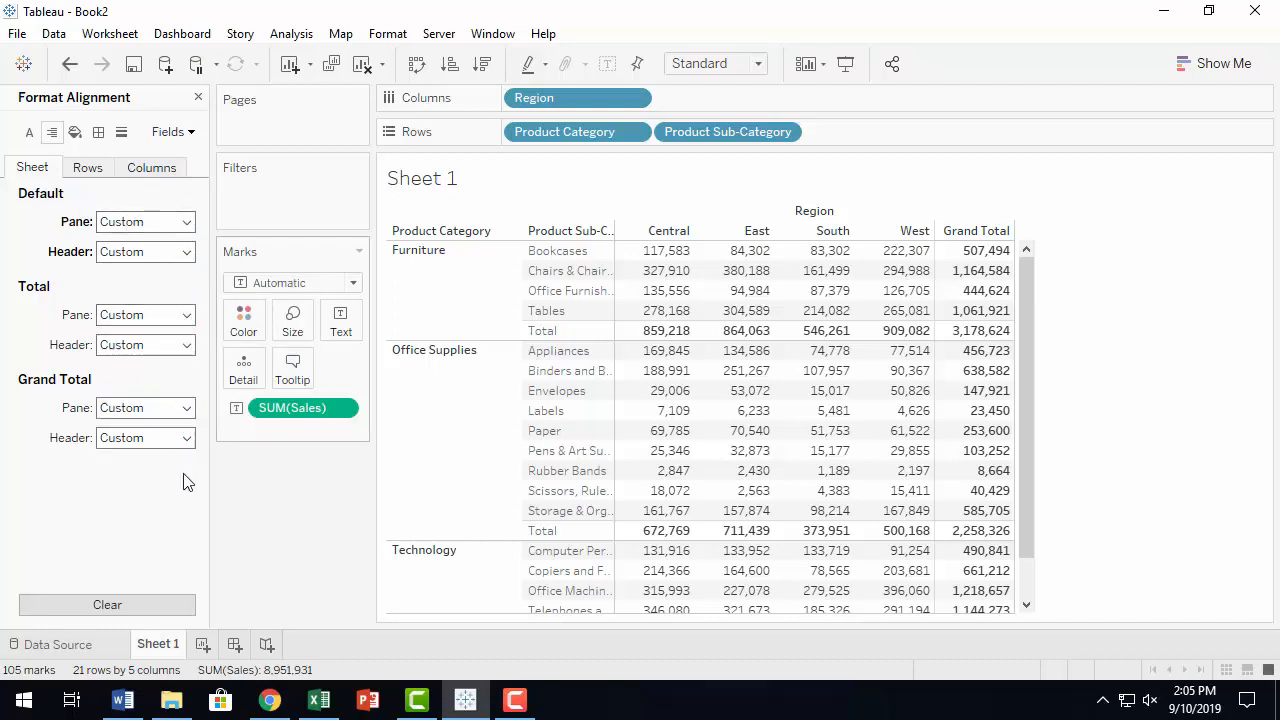
Clear the sheet's alignment formatting and widen the Product Sub-Category column so most of its labels fit
{"action": "left_click", "coordinate": [126, 608]}
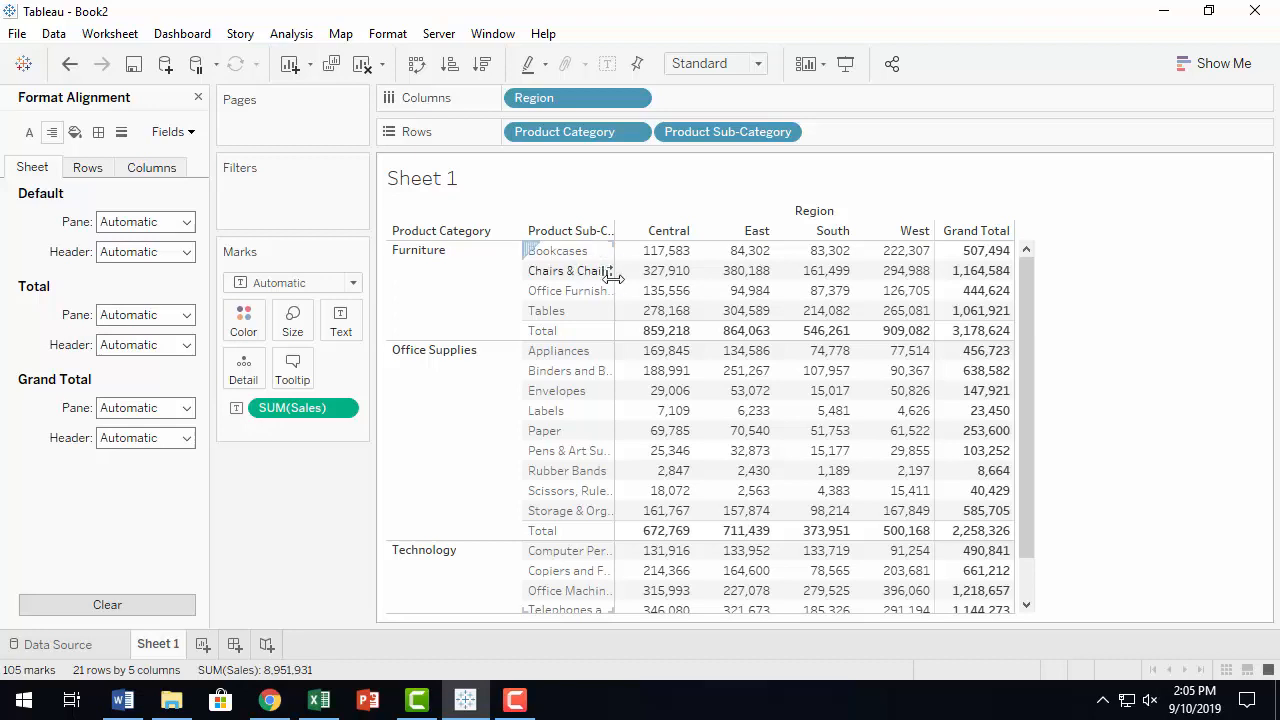
{"action": "left_click_drag", "start_coordinate": [668, 278], "coordinate": [667, 272]}
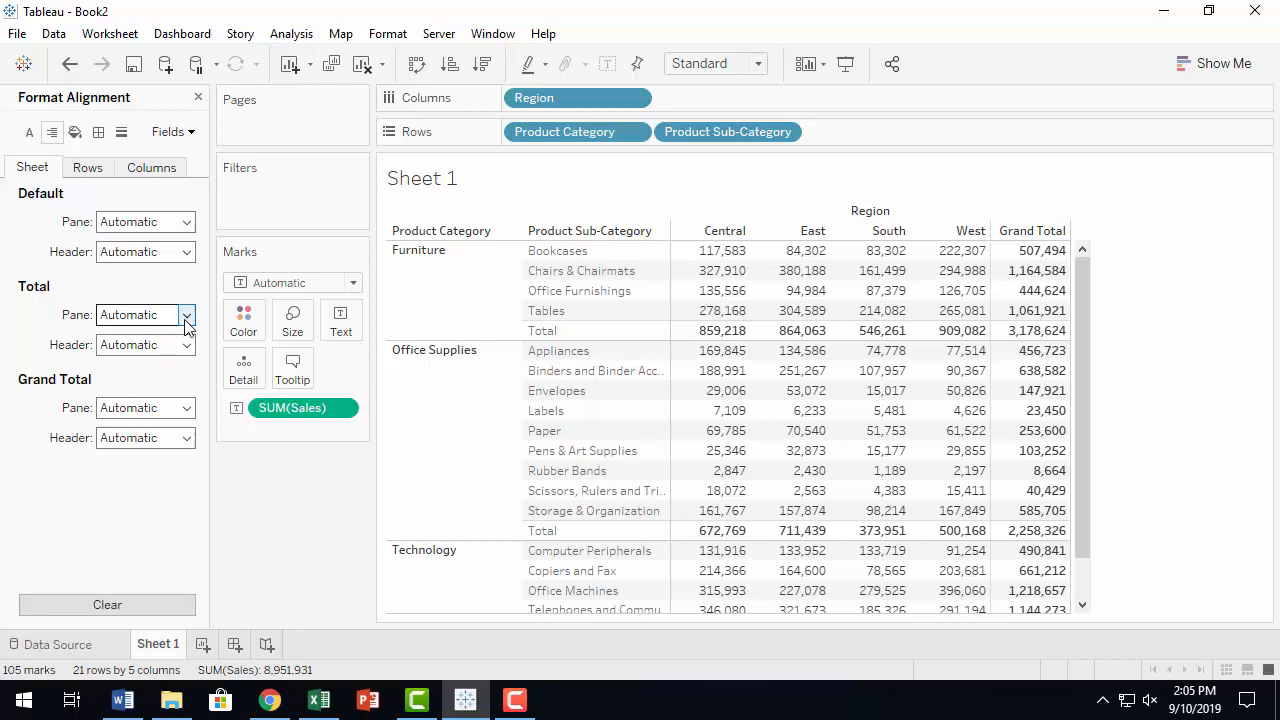
Try rotating the text of all the sheet's default headers upward, and undo the rotation
{"action": "left_click", "coordinate": [186, 252]}
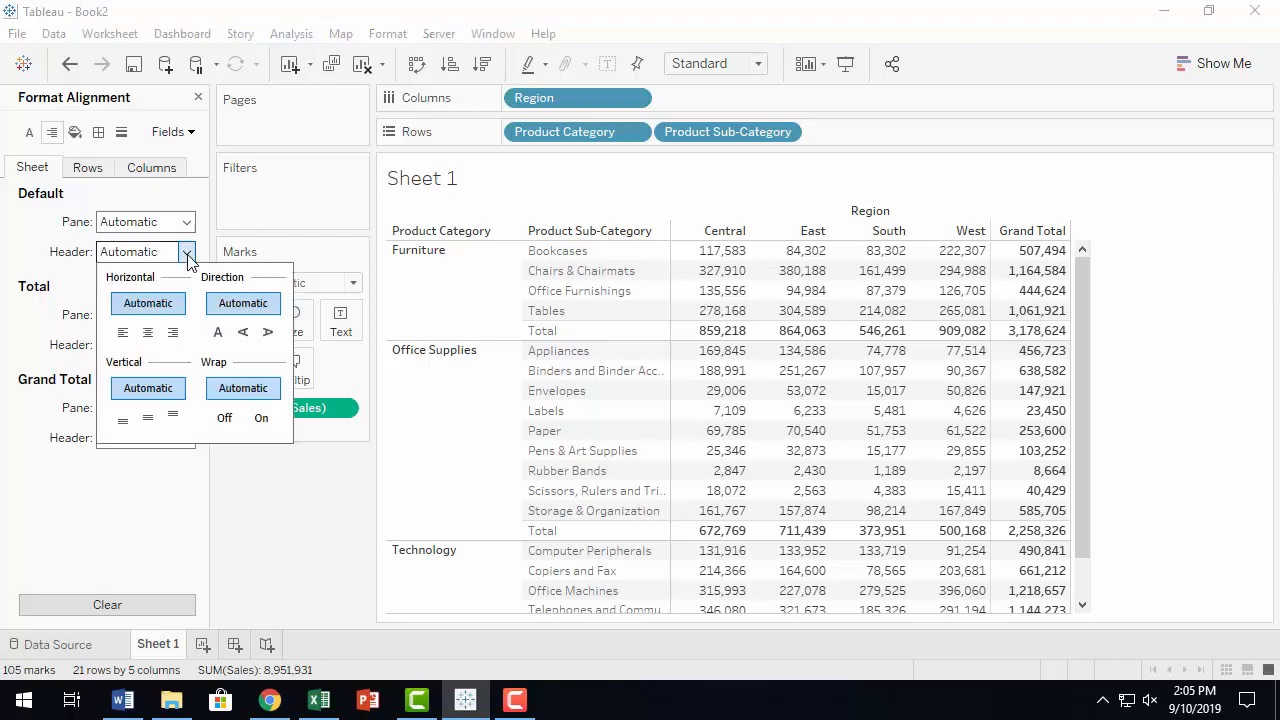
{"action": "left_click", "coordinate": [242, 334]}
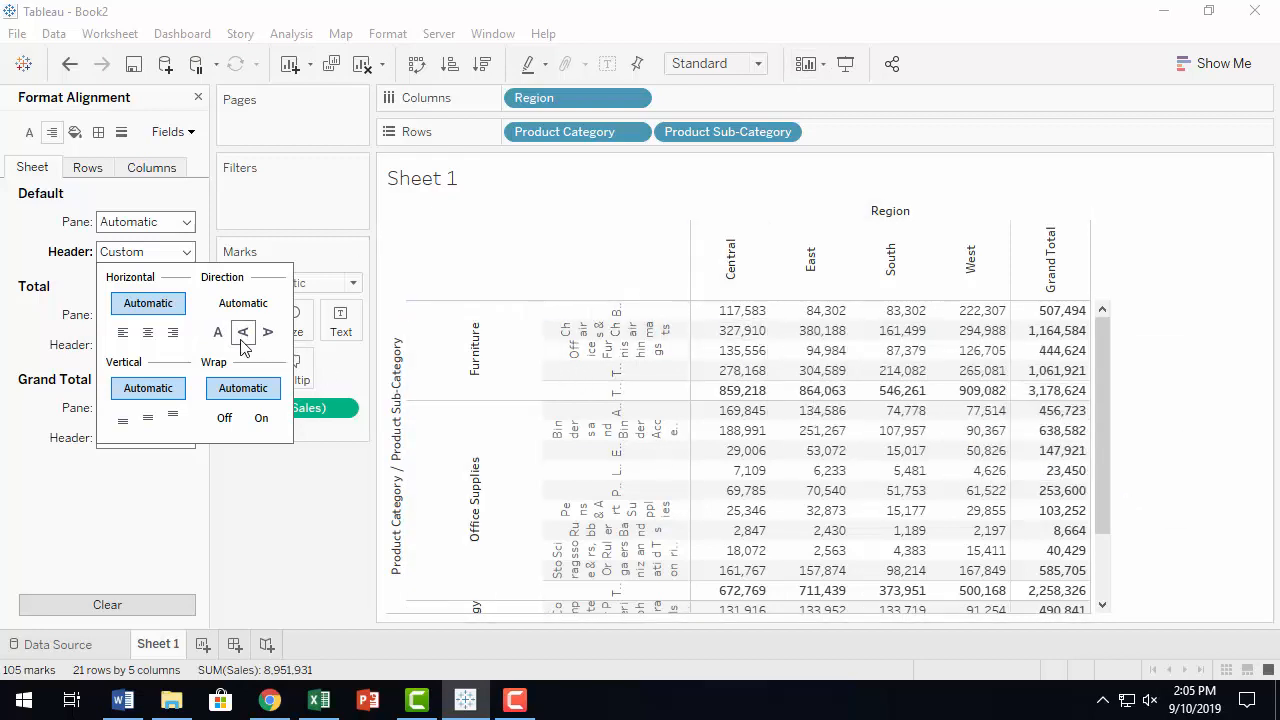
{"action": "left_click", "coordinate": [68, 66]}
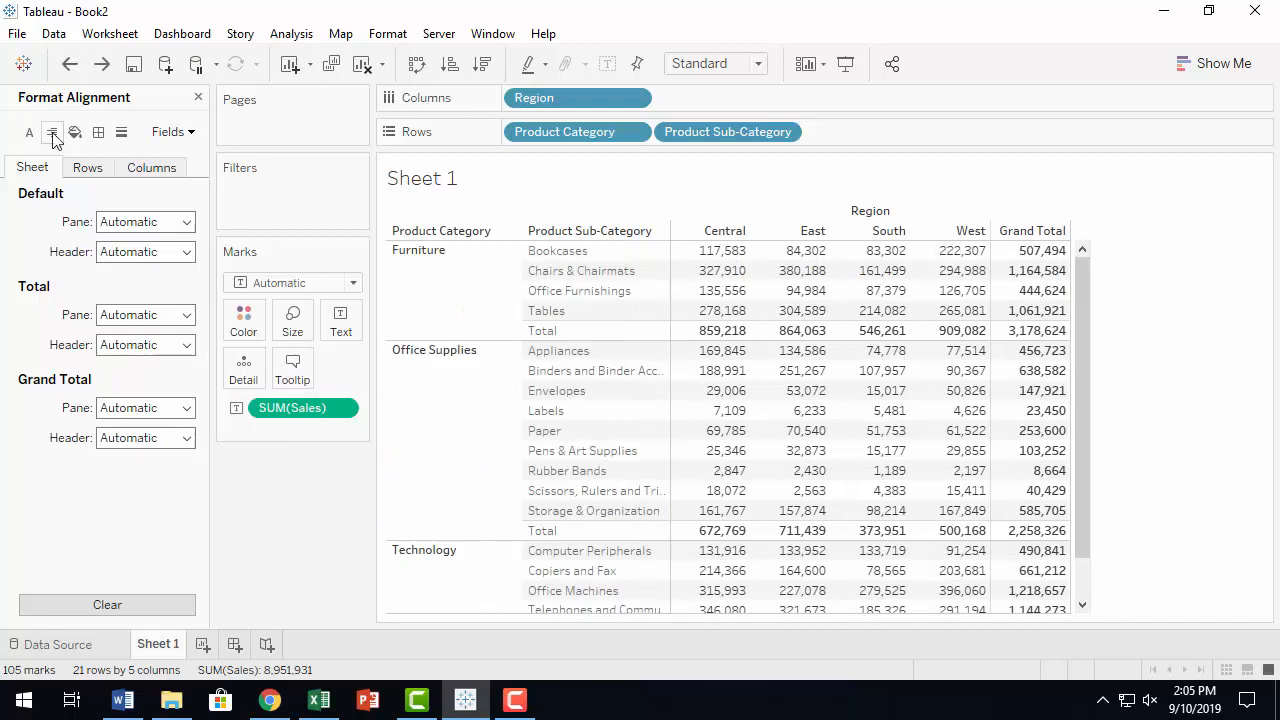
Rotate only the column header text upward and increase the header row's height to fit the full region names
{"action": "left_click", "coordinate": [152, 172]}
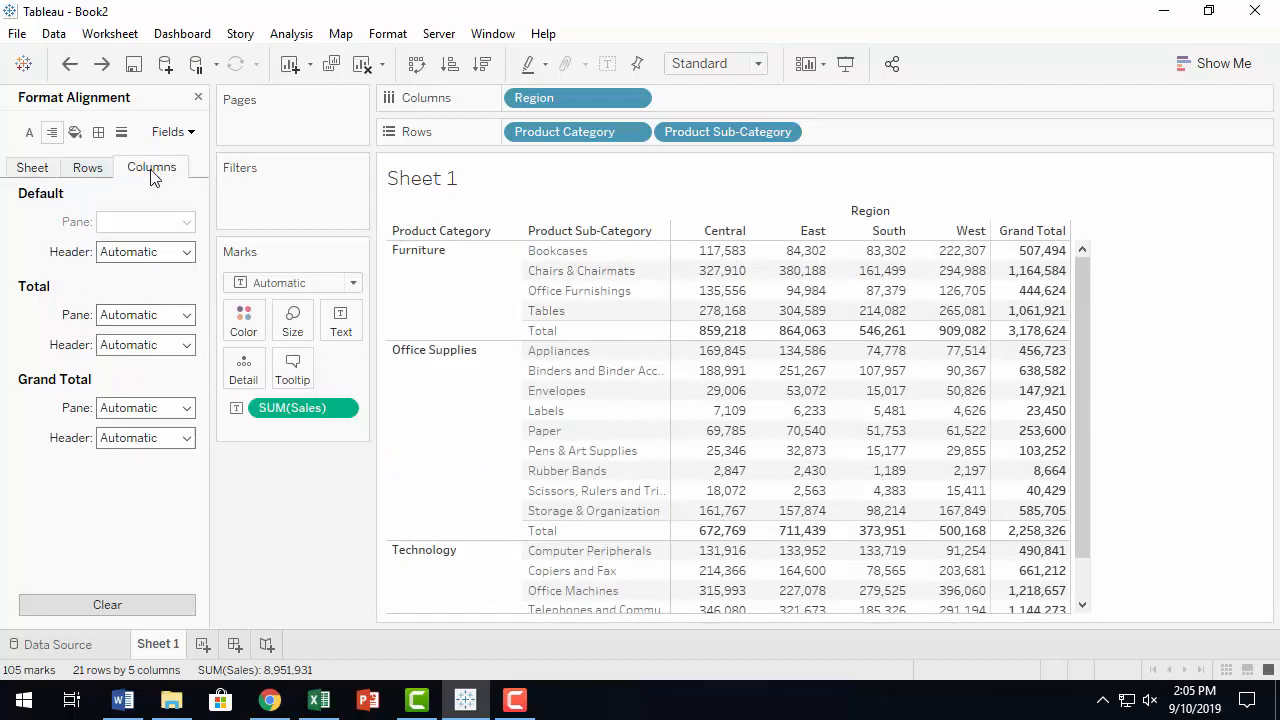
{"action": "left_click", "coordinate": [187, 254]}
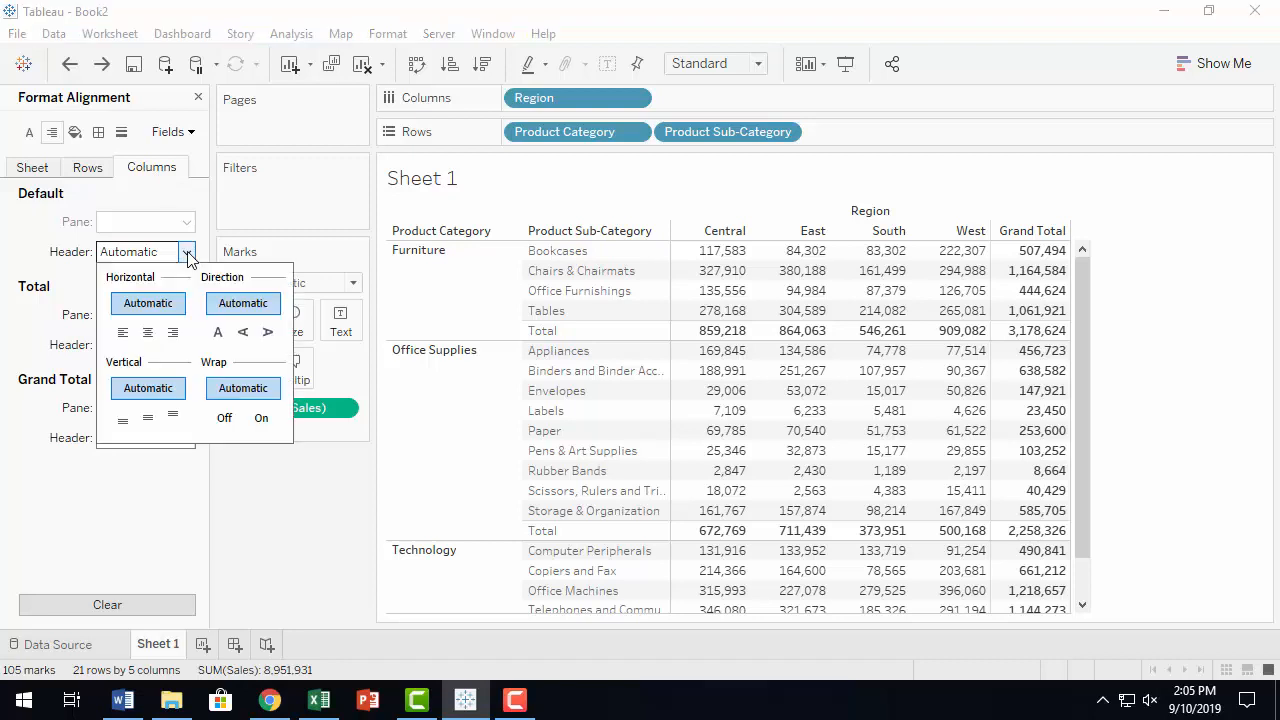
{"action": "left_click", "coordinate": [244, 336]}
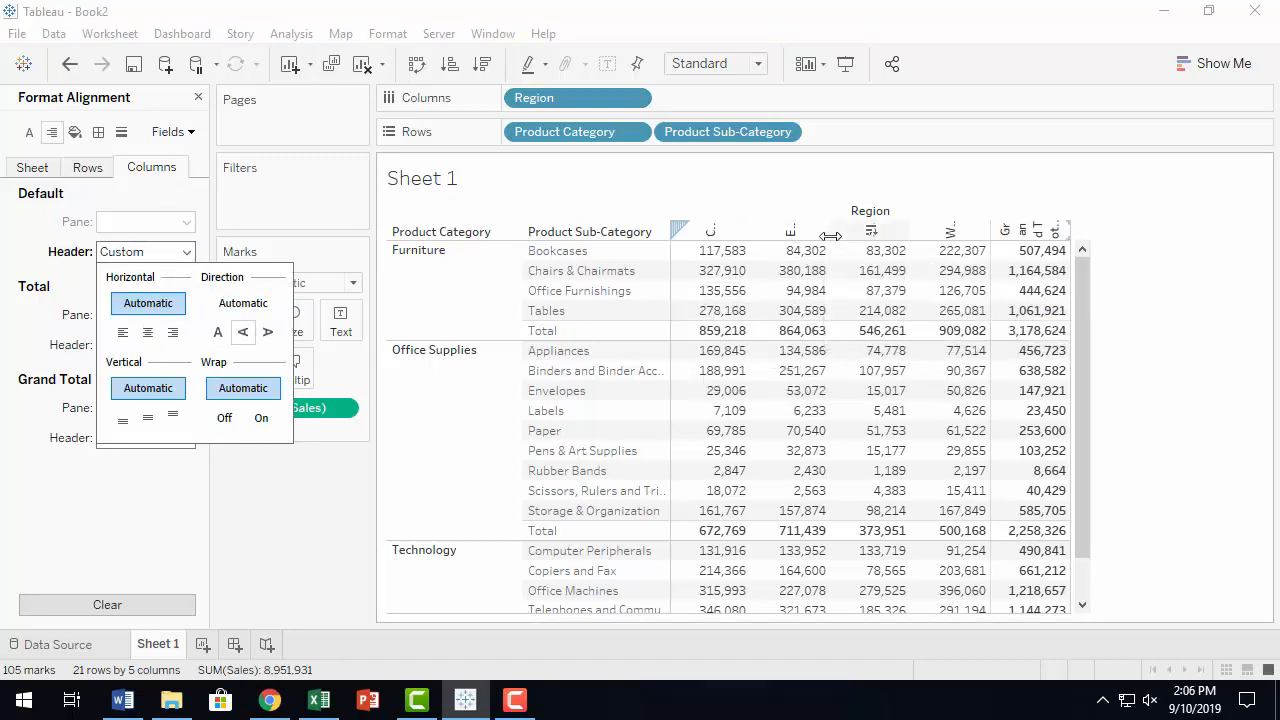
{"action": "left_click_drag", "start_coordinate": [840, 238], "coordinate": [838, 306]}
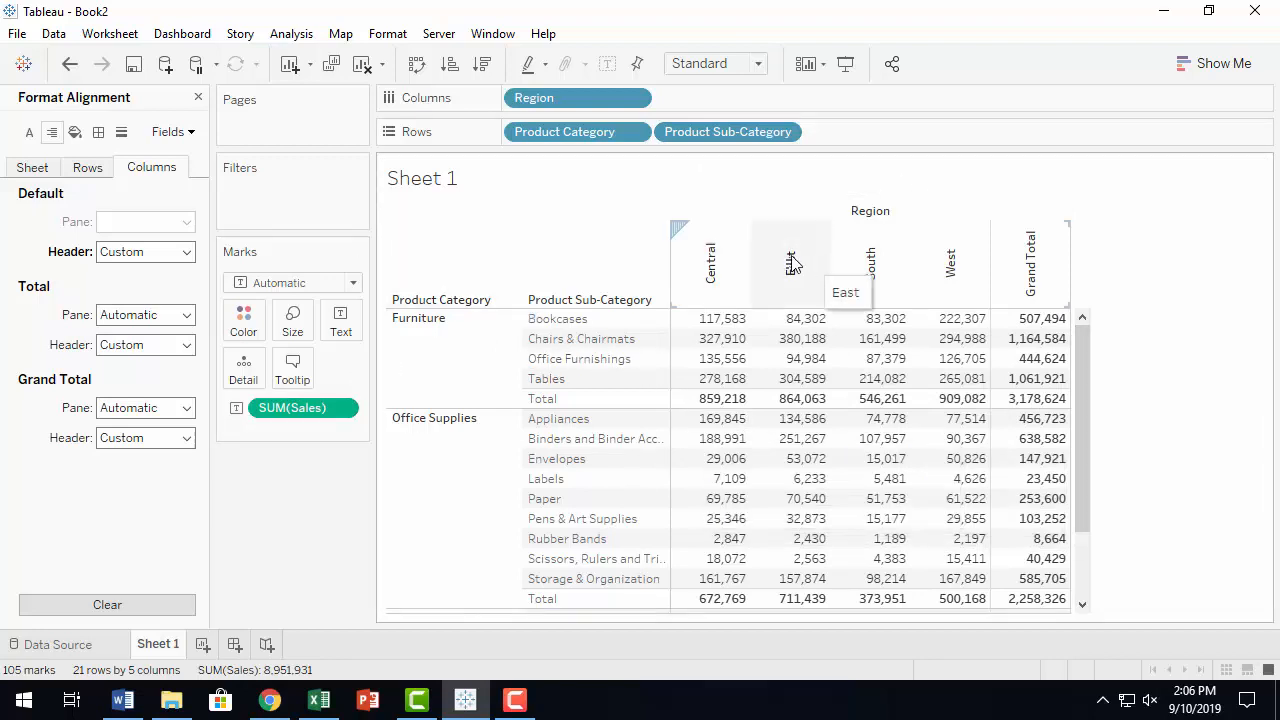
Undo the header row height change and the upward rotation of the column headers
{"action": "left_click", "coordinate": [69, 63]}
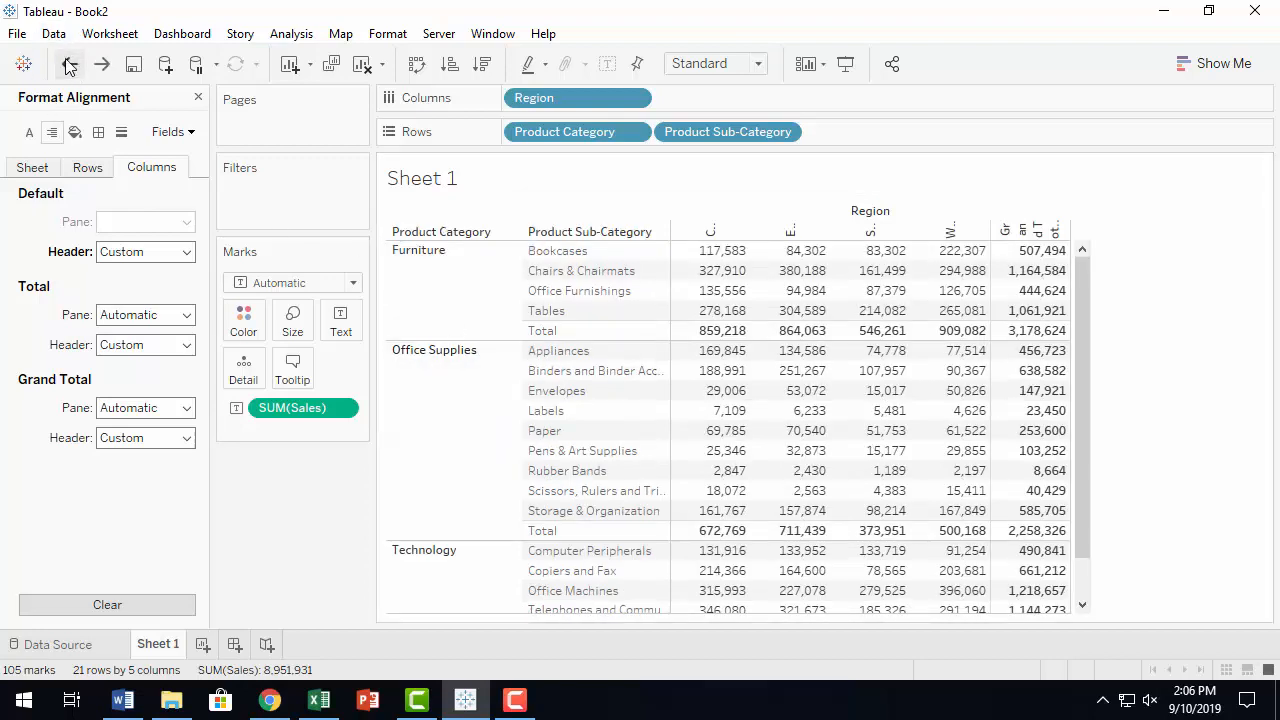
{"action": "left_click", "coordinate": [69, 63]}
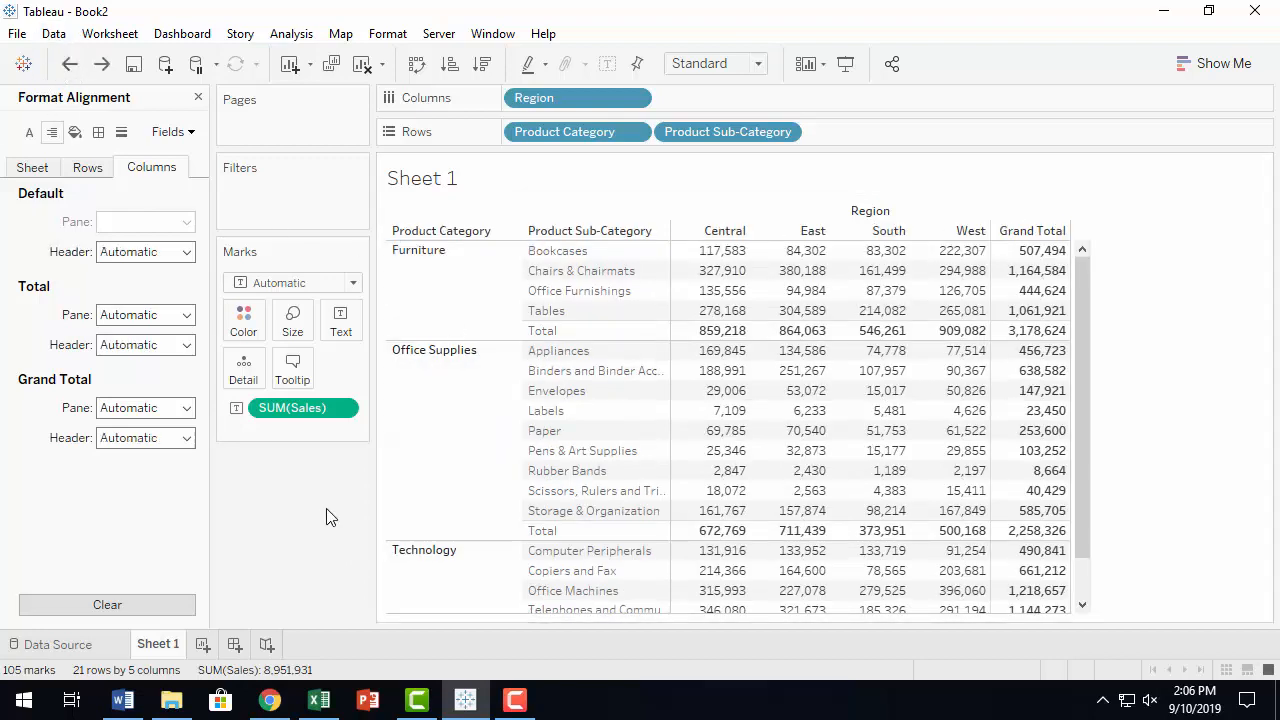
Open the shading format settings for the whole sheet
{"action": "left_click", "coordinate": [75, 133]}
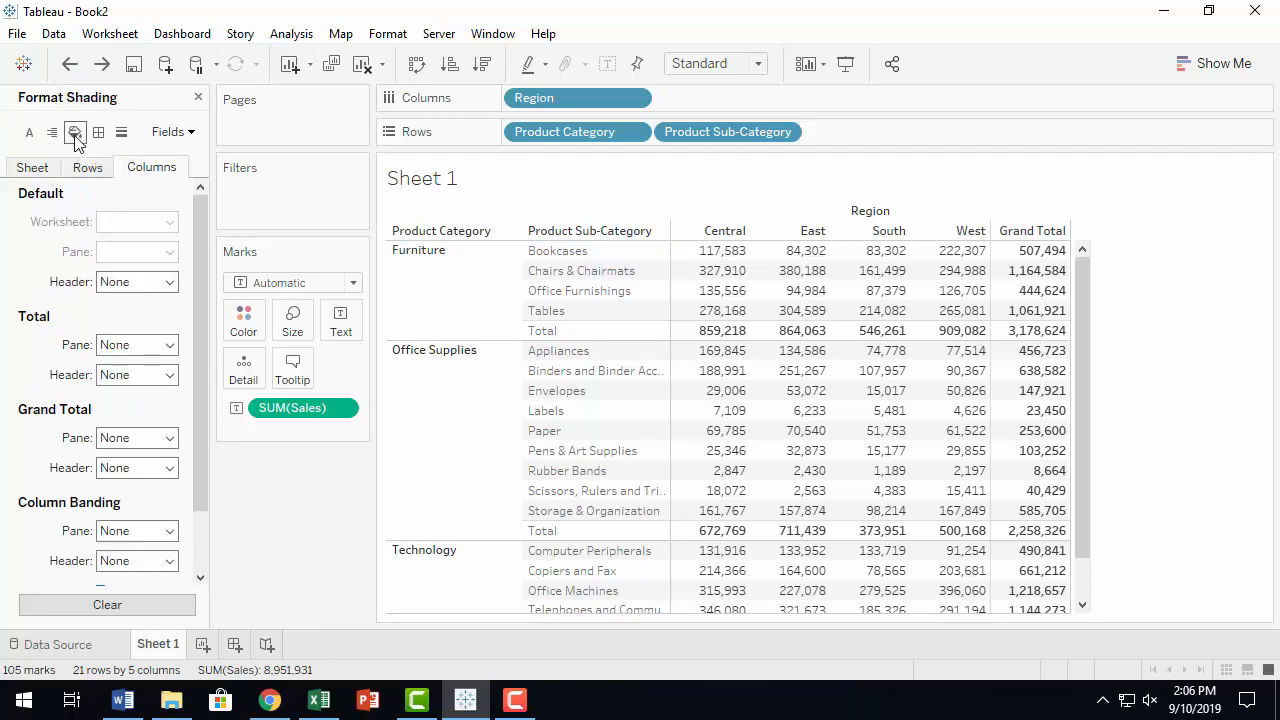
{"action": "left_click", "coordinate": [514, 700]}
{"action": "left_click", "coordinate": [514, 700]}
{"action": "left_click", "coordinate": [33, 168]}
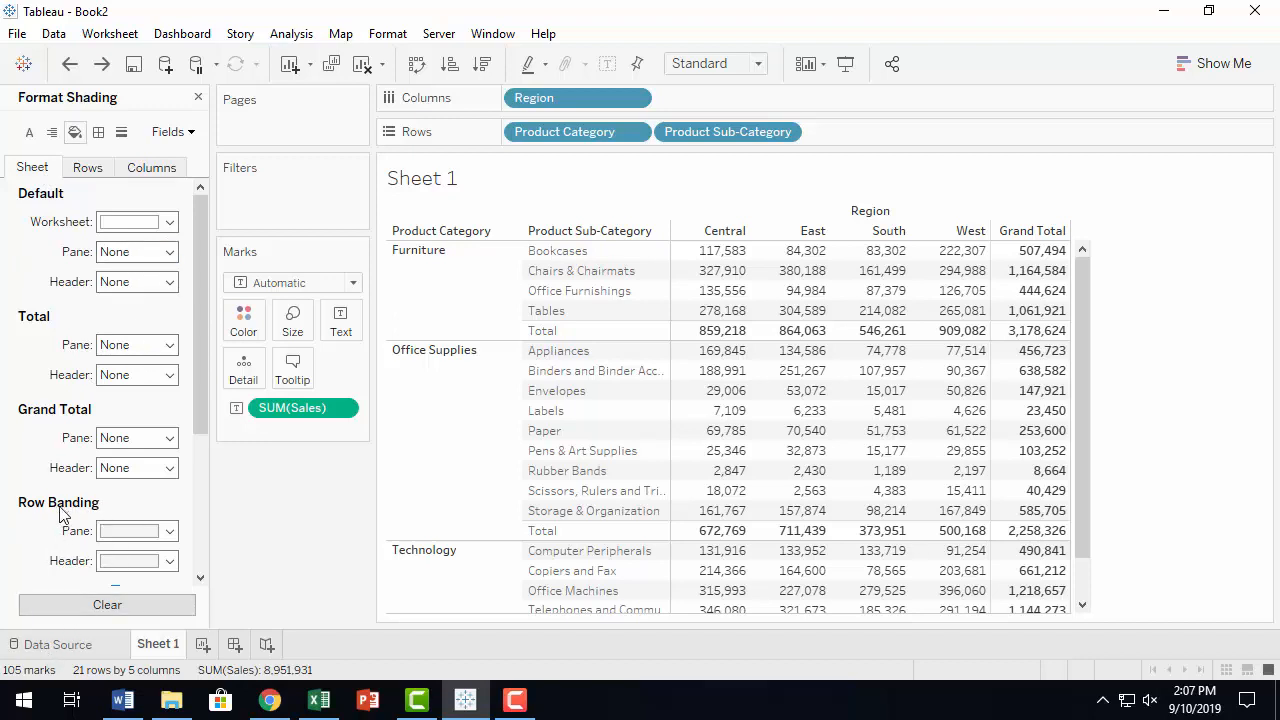
Try dark red row banding on the sheet's headers, and undo it
{"action": "left_click", "coordinate": [170, 532]}
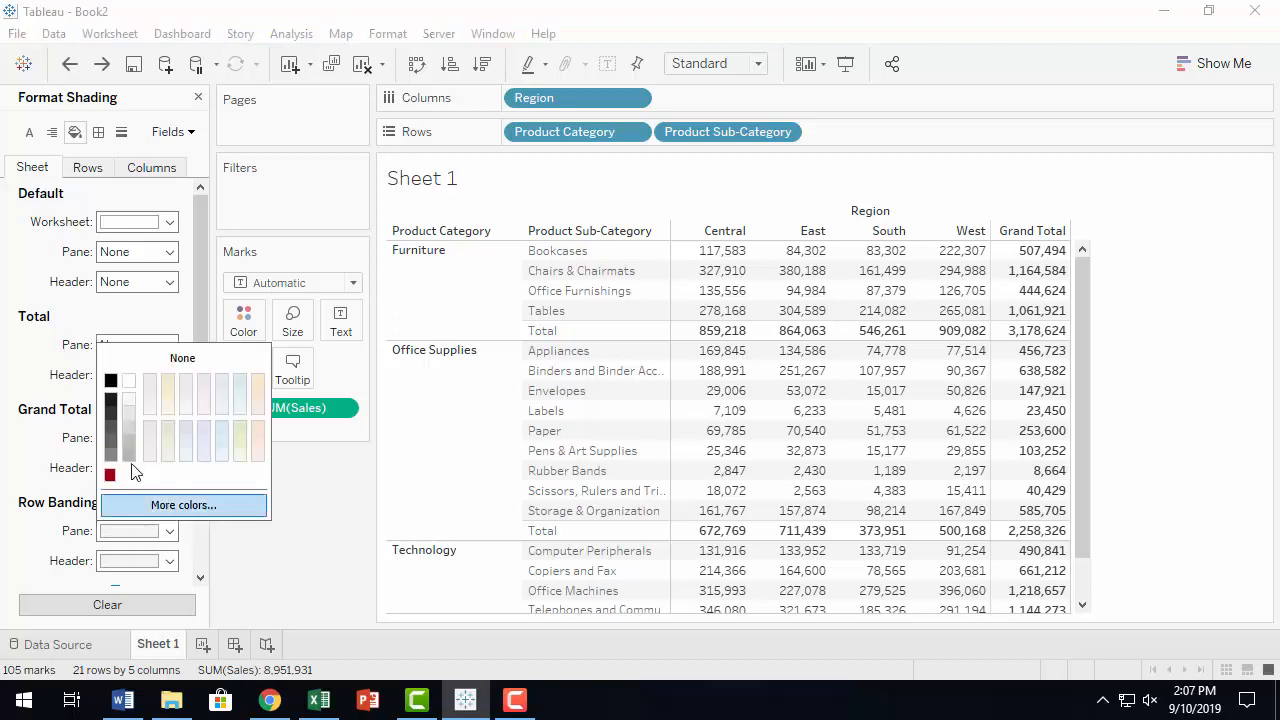
{"action": "left_click", "coordinate": [2, 543]}
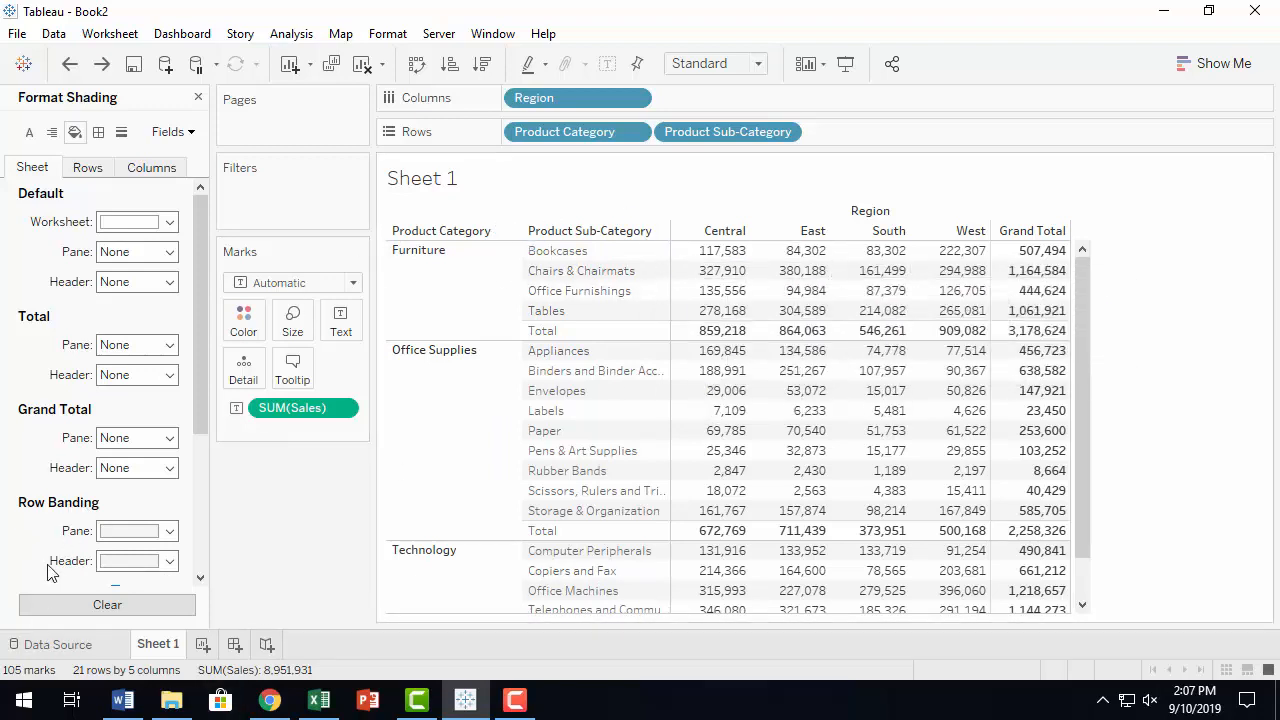
{"action": "left_click", "coordinate": [168, 566]}
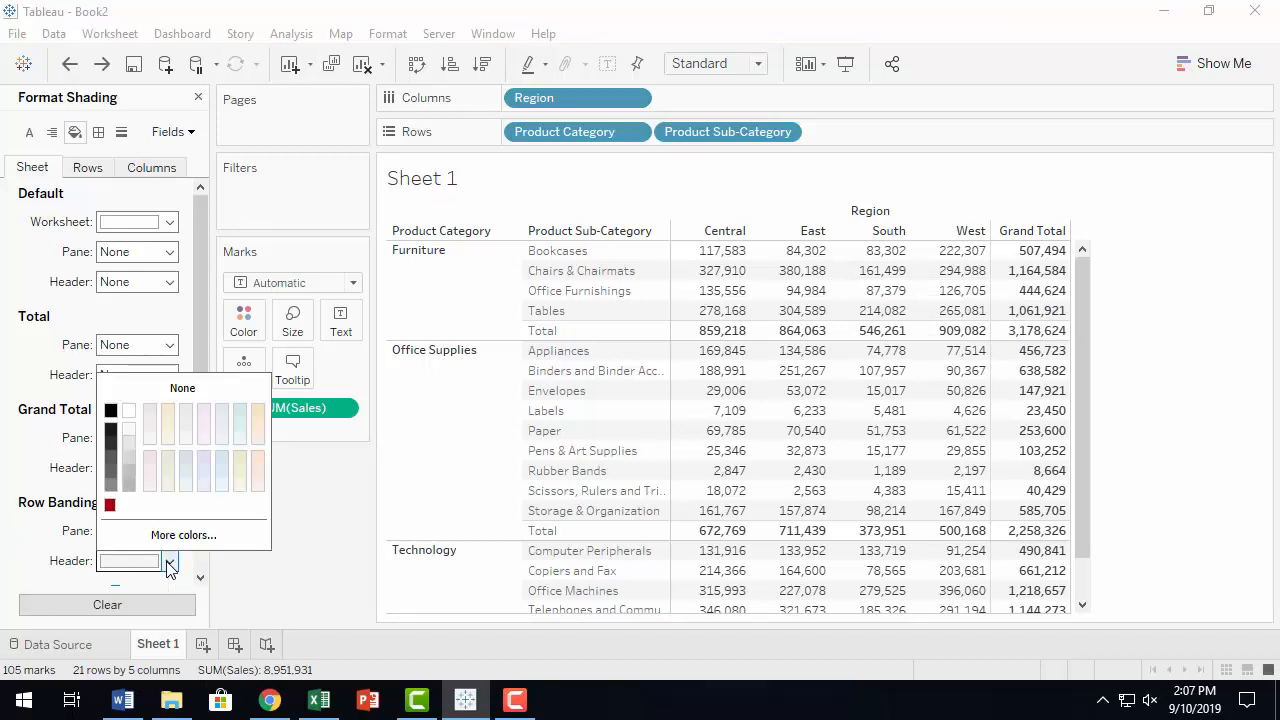
{"action": "left_click", "coordinate": [110, 506]}
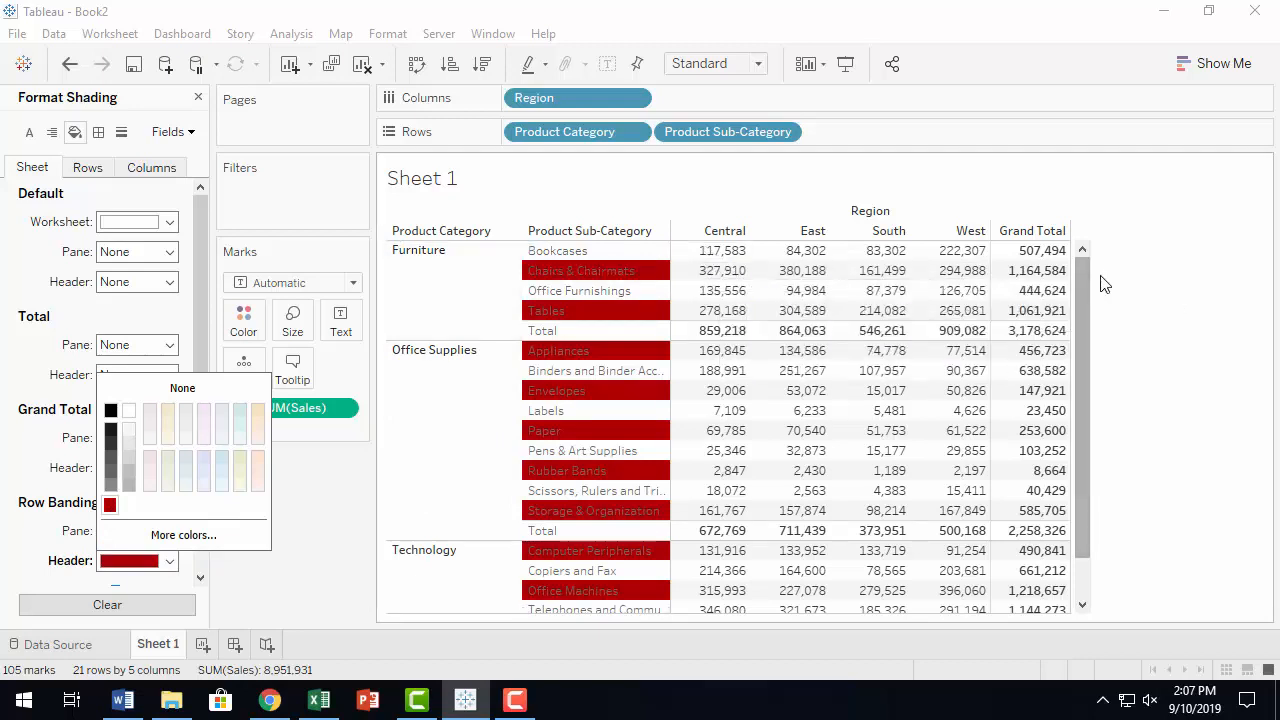
{"action": "left_click", "coordinate": [69, 64]}
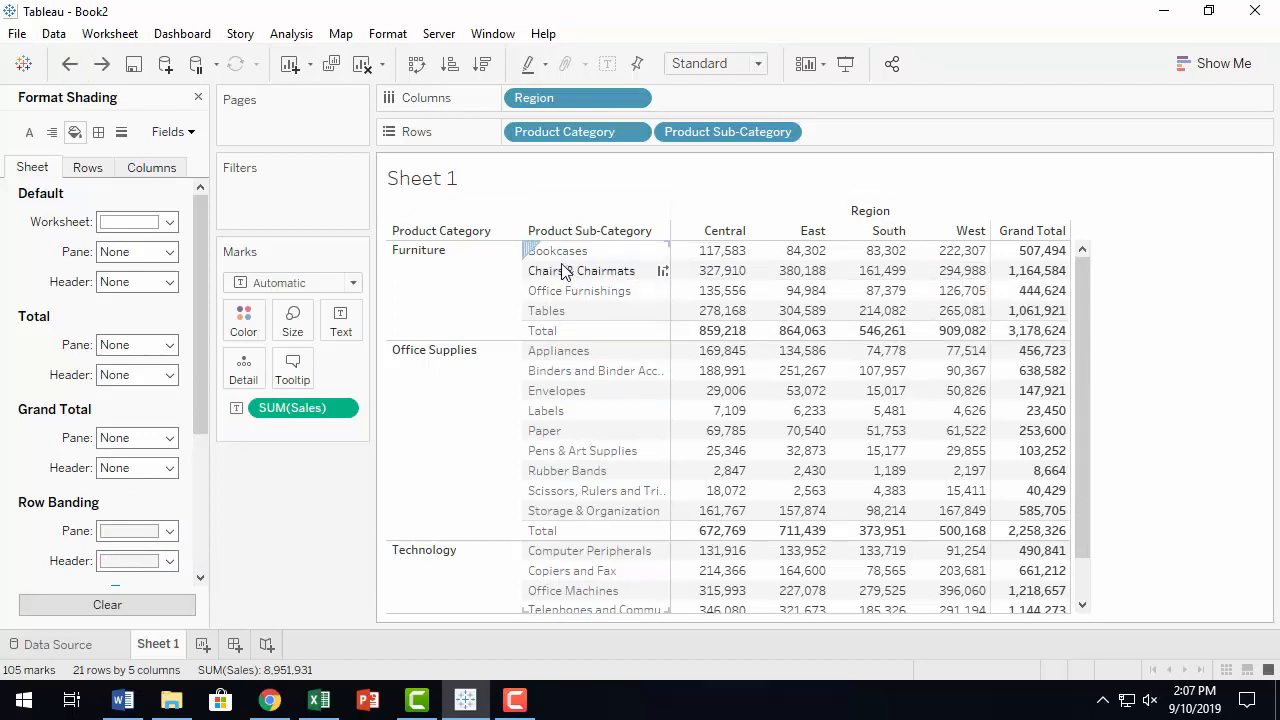
{"action": "mouse_move", "coordinate": [851, 318]}
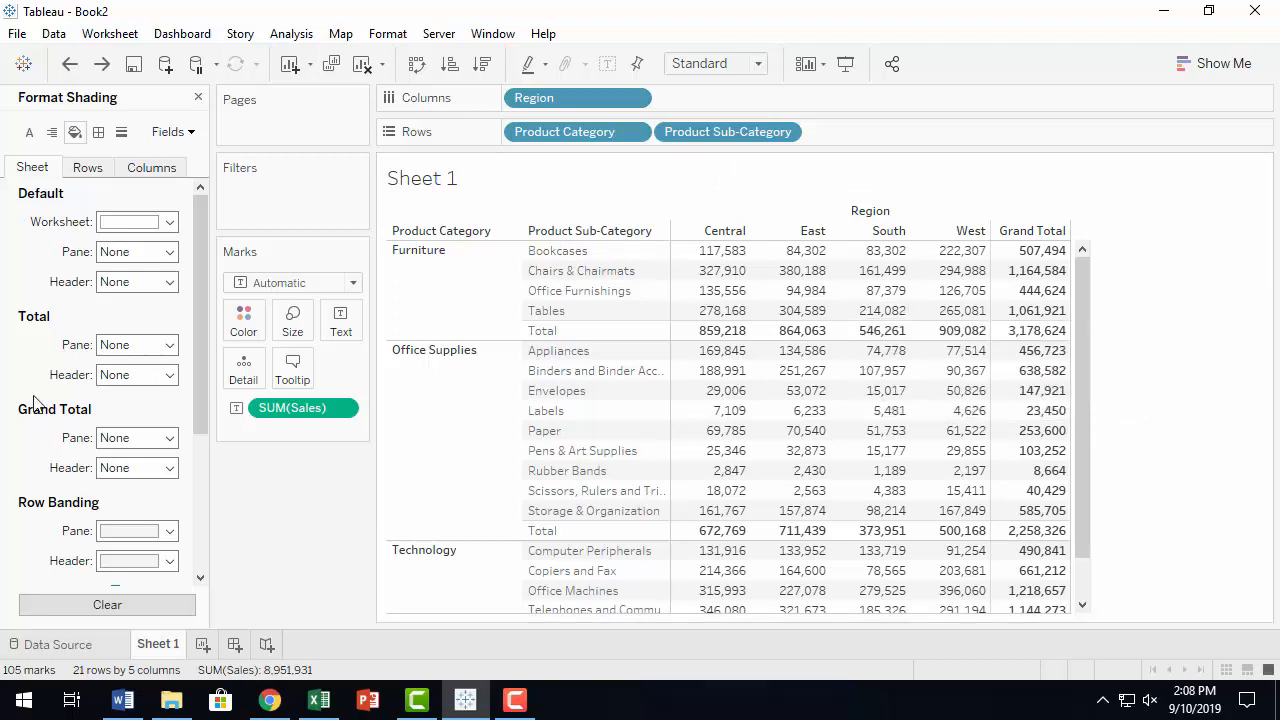
Set the sheet's row banding to None for both the pane and the header
{"action": "left_click", "coordinate": [169, 532]}
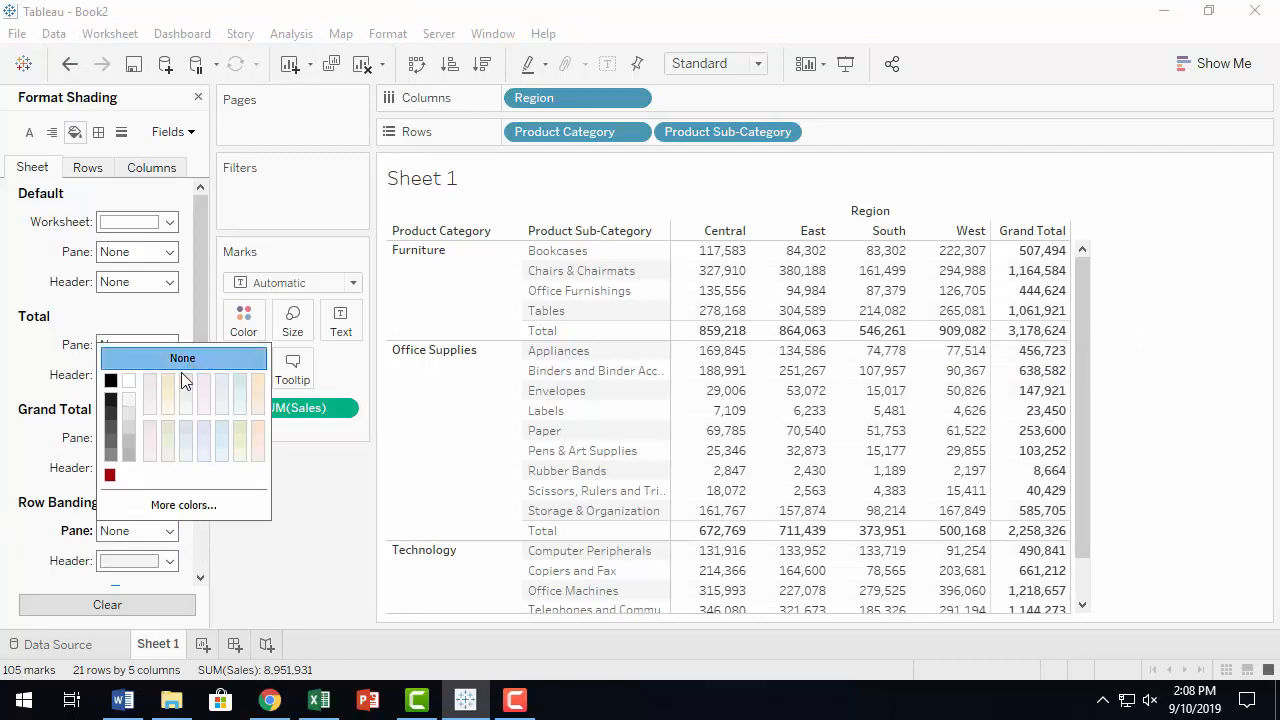
{"action": "left_click", "coordinate": [170, 561]}
{"action": "left_click", "coordinate": [175, 392]}
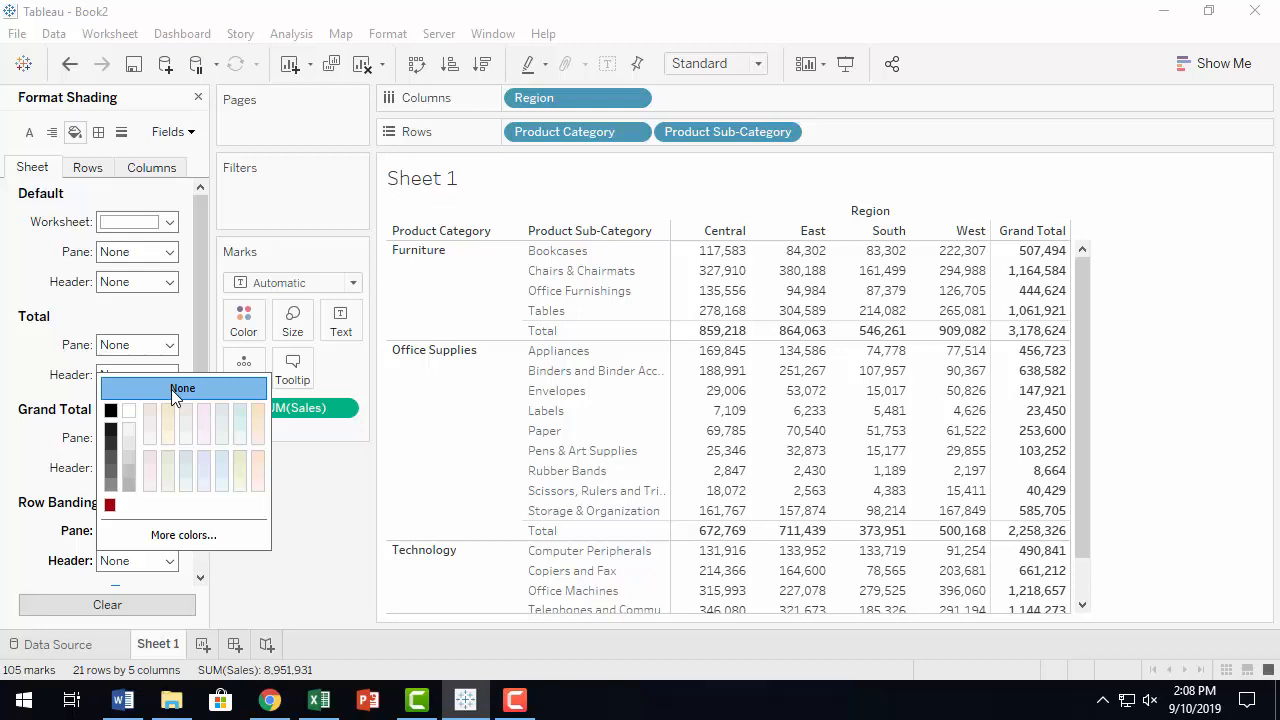
{"action": "left_click", "coordinate": [125, 199]}
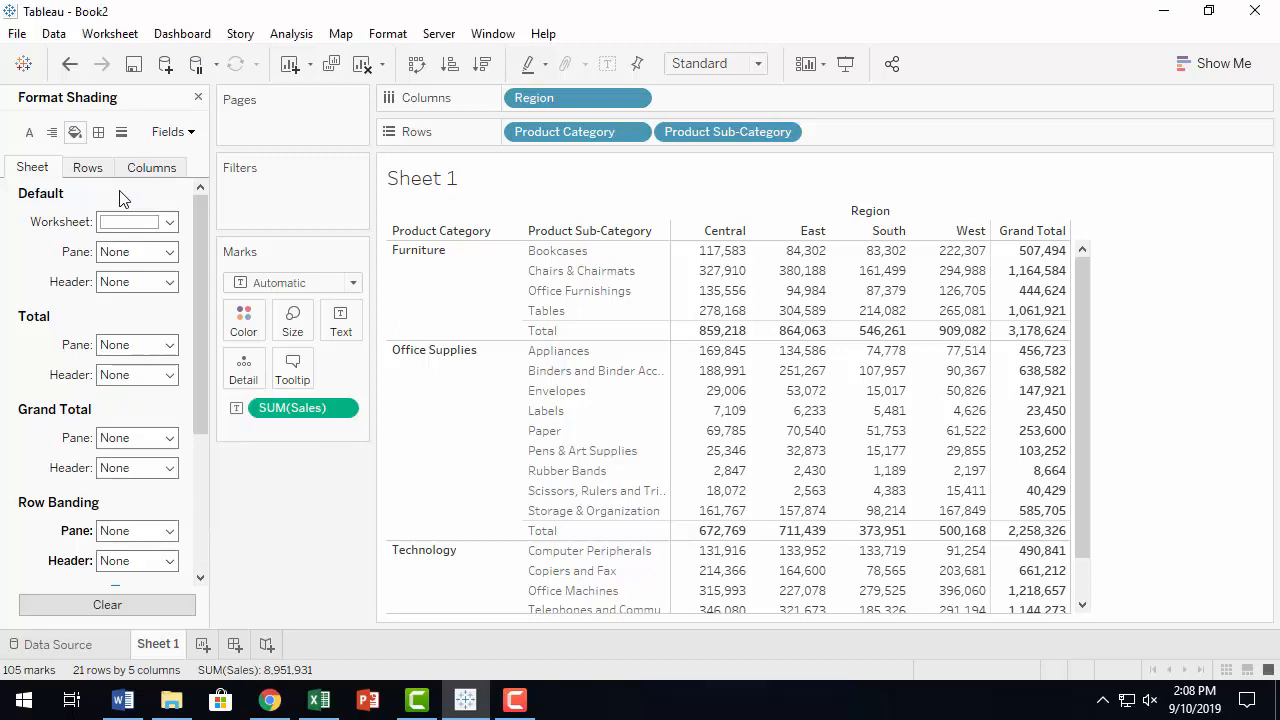
Try dark red shading on the sheet's default pane, and undo it
{"action": "left_click", "coordinate": [168, 253]}
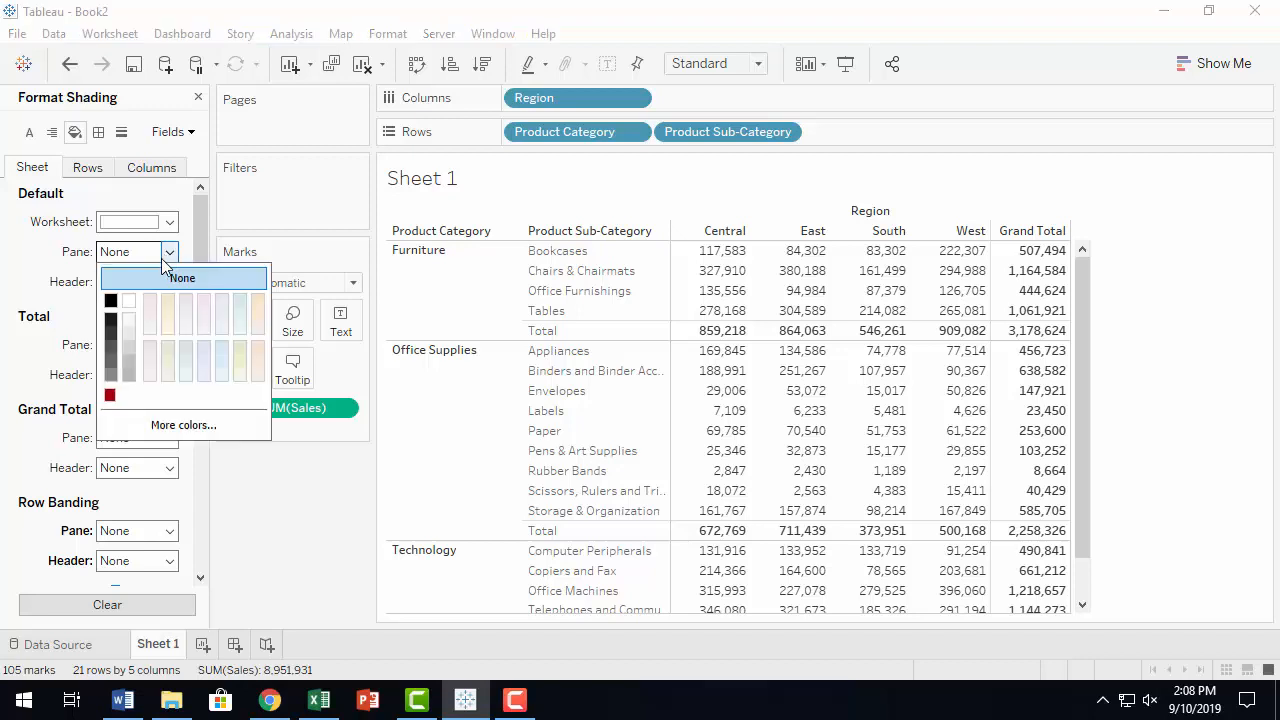
{"action": "left_click", "coordinate": [110, 396]}
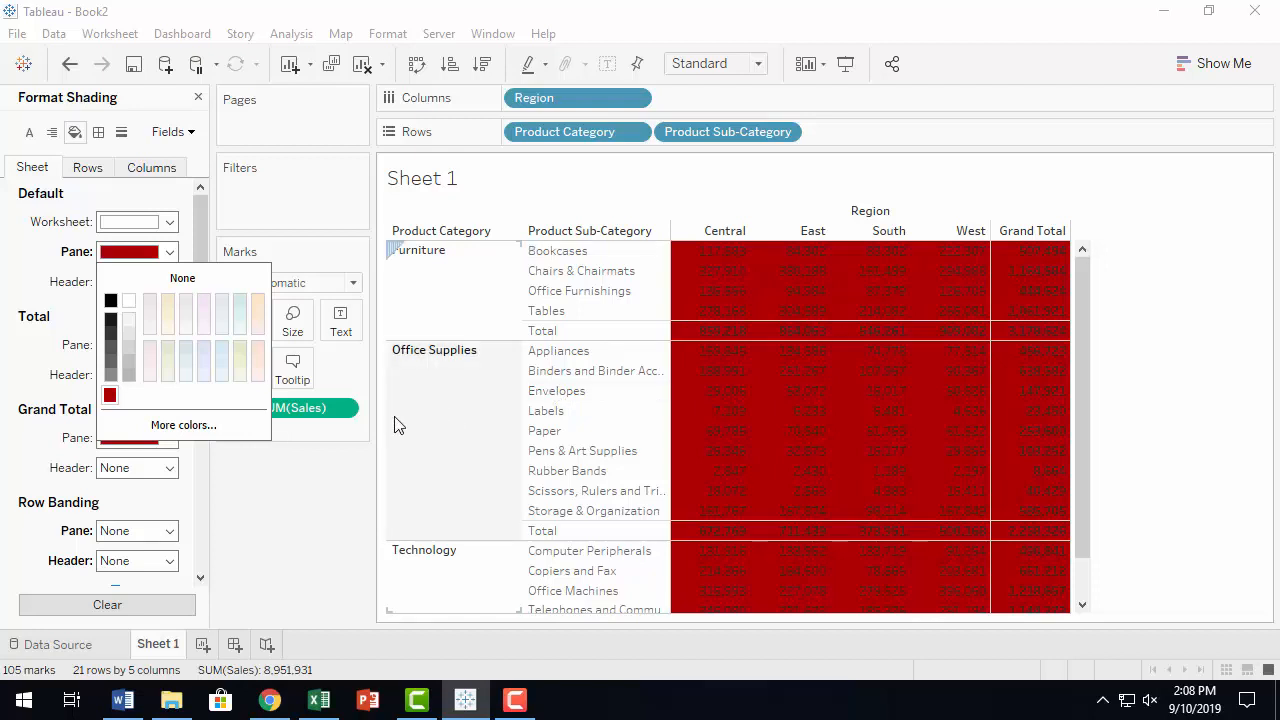
{"action": "left_click", "coordinate": [69, 64]}
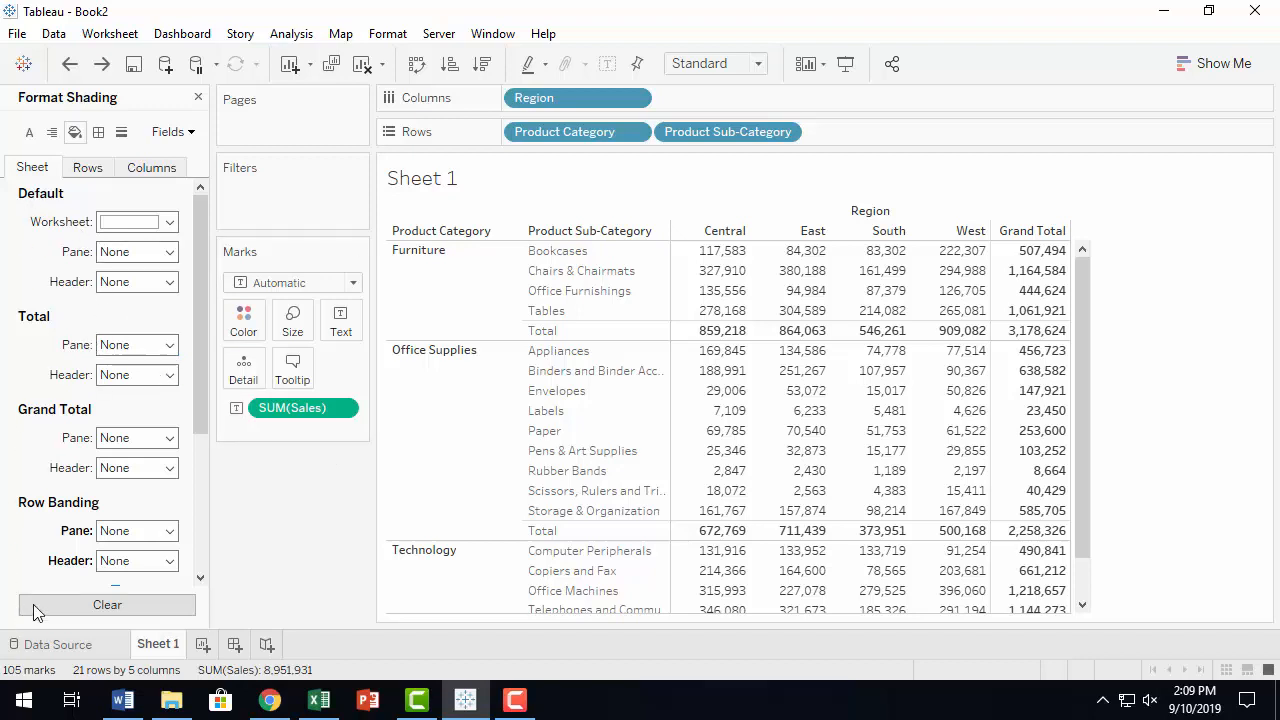
Look through the sheet's font, shading, border and line format settings, and return to the border settings
{"action": "left_click", "coordinate": [29, 132]}
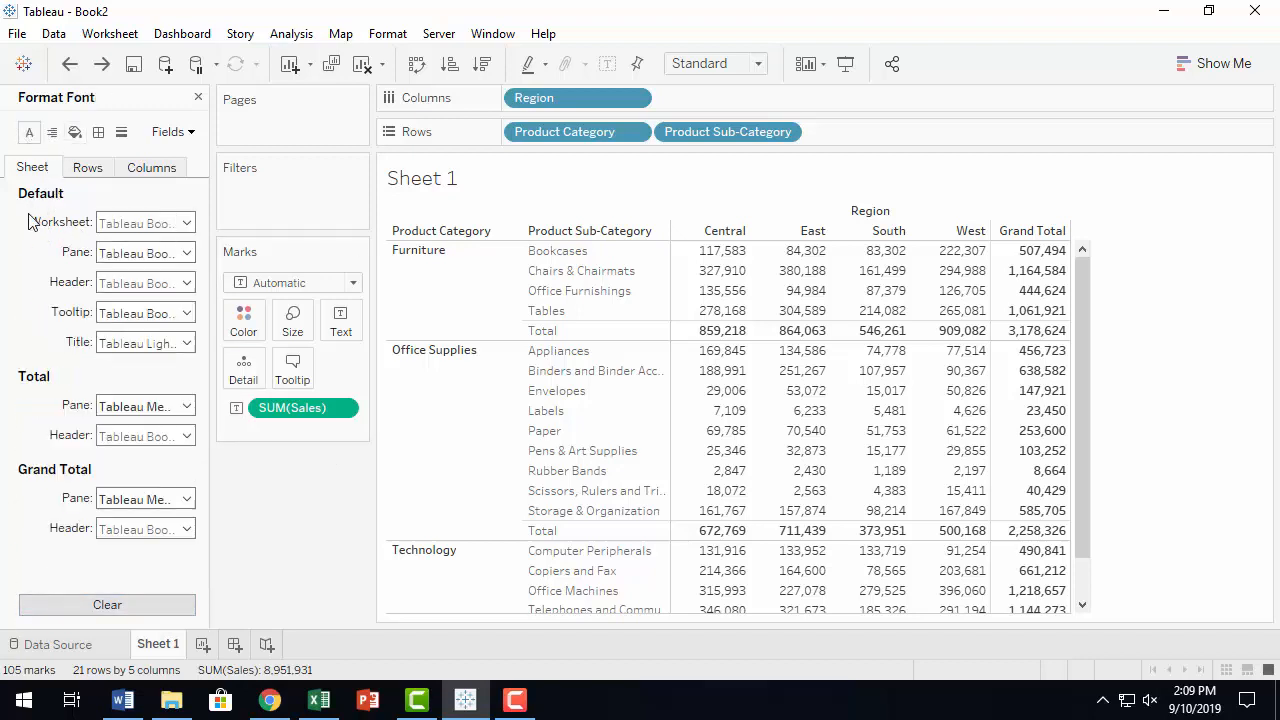
{"action": "left_click", "coordinate": [75, 132]}
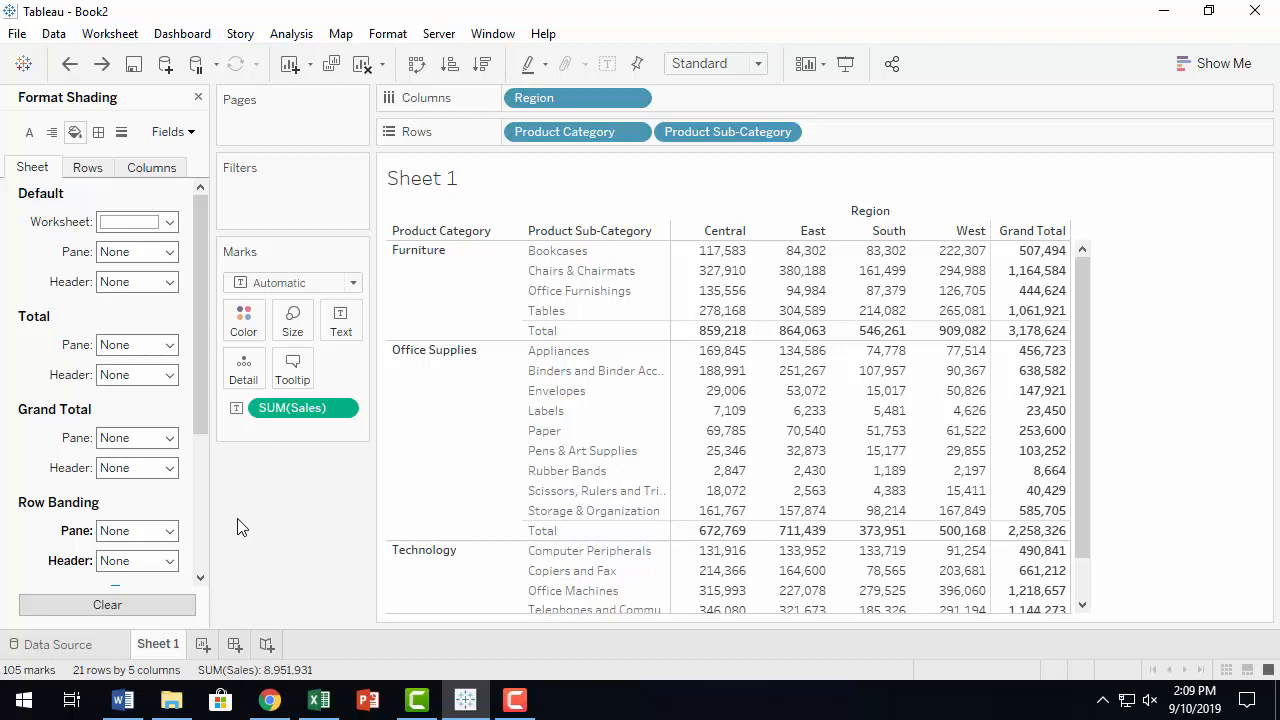
{"action": "left_click", "coordinate": [97, 133]}
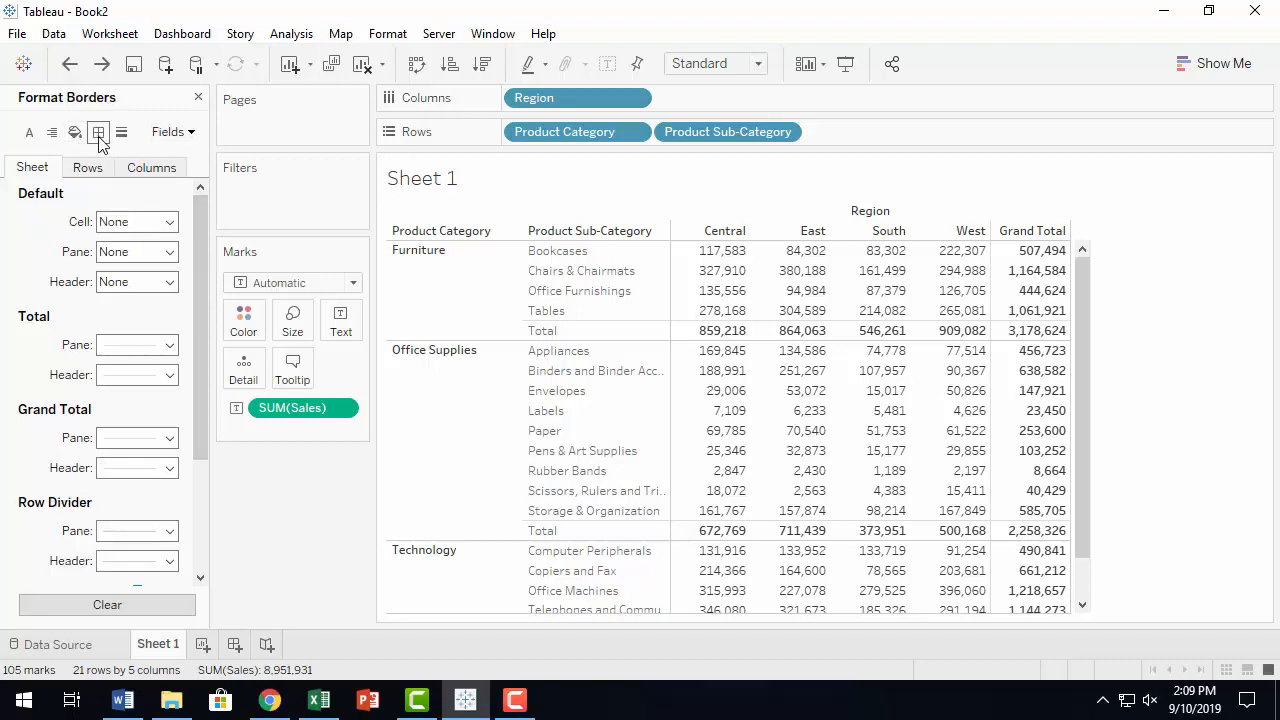
{"action": "left_click", "coordinate": [121, 134]}
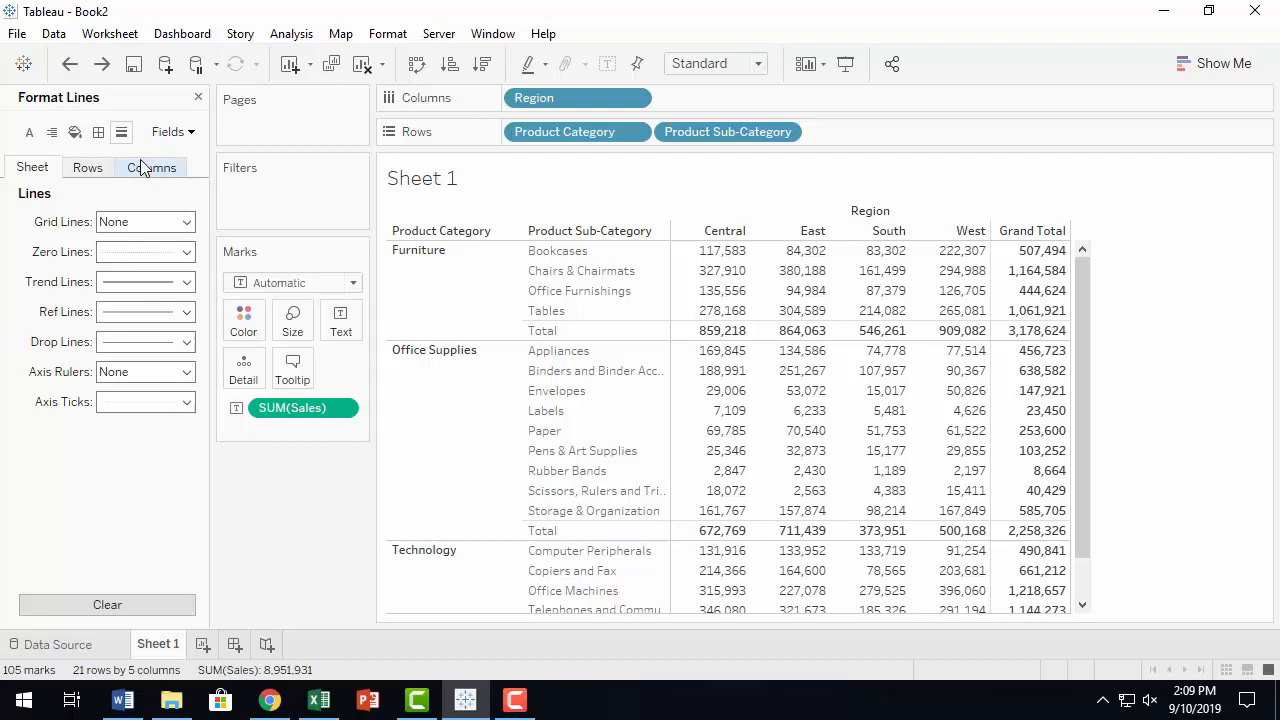
{"action": "left_click", "coordinate": [99, 133]}
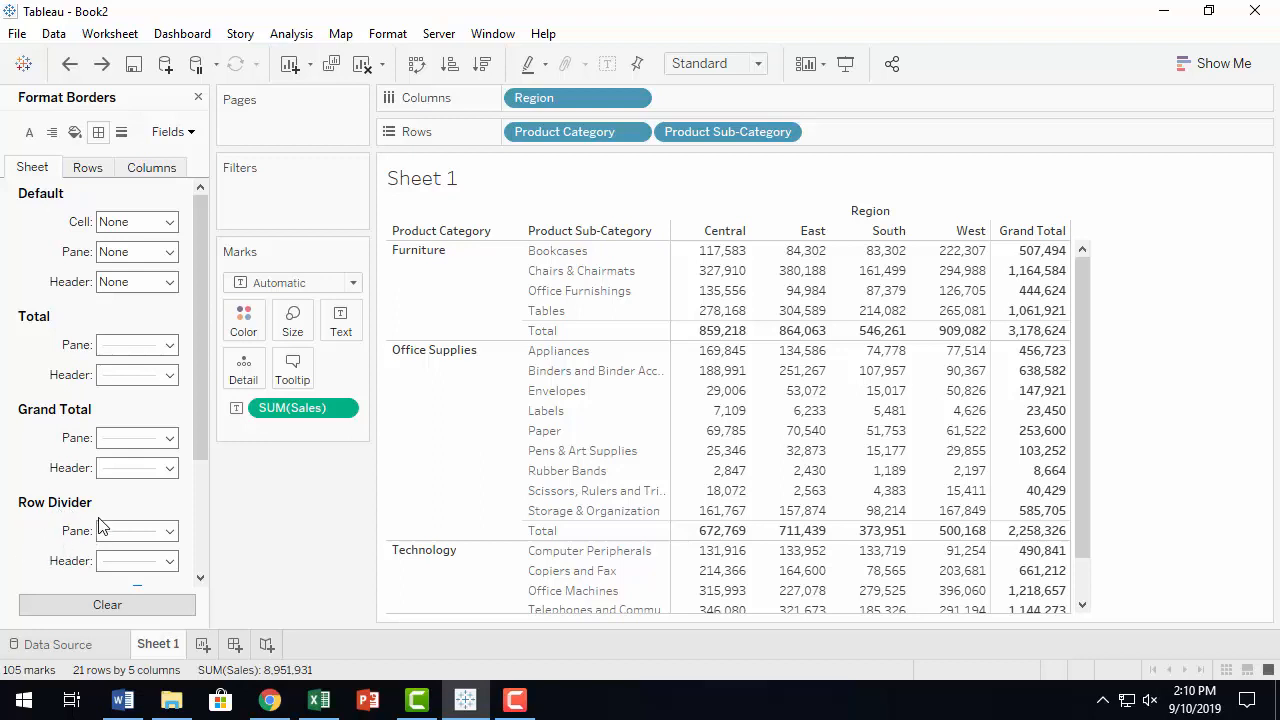
Try a thick solid black border on the sheet's default cells, undo the black color and set the cell border back to None
{"action": "left_click", "coordinate": [172, 227]}
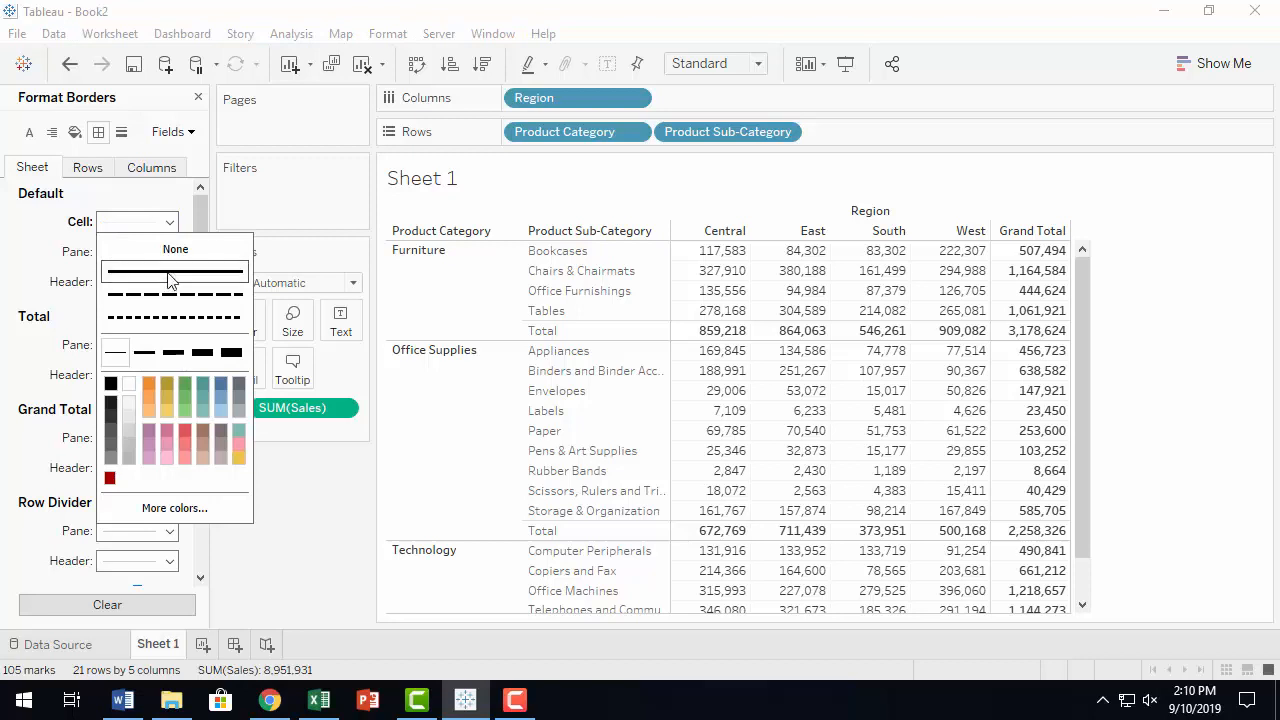
{"action": "left_click", "coordinate": [202, 354]}
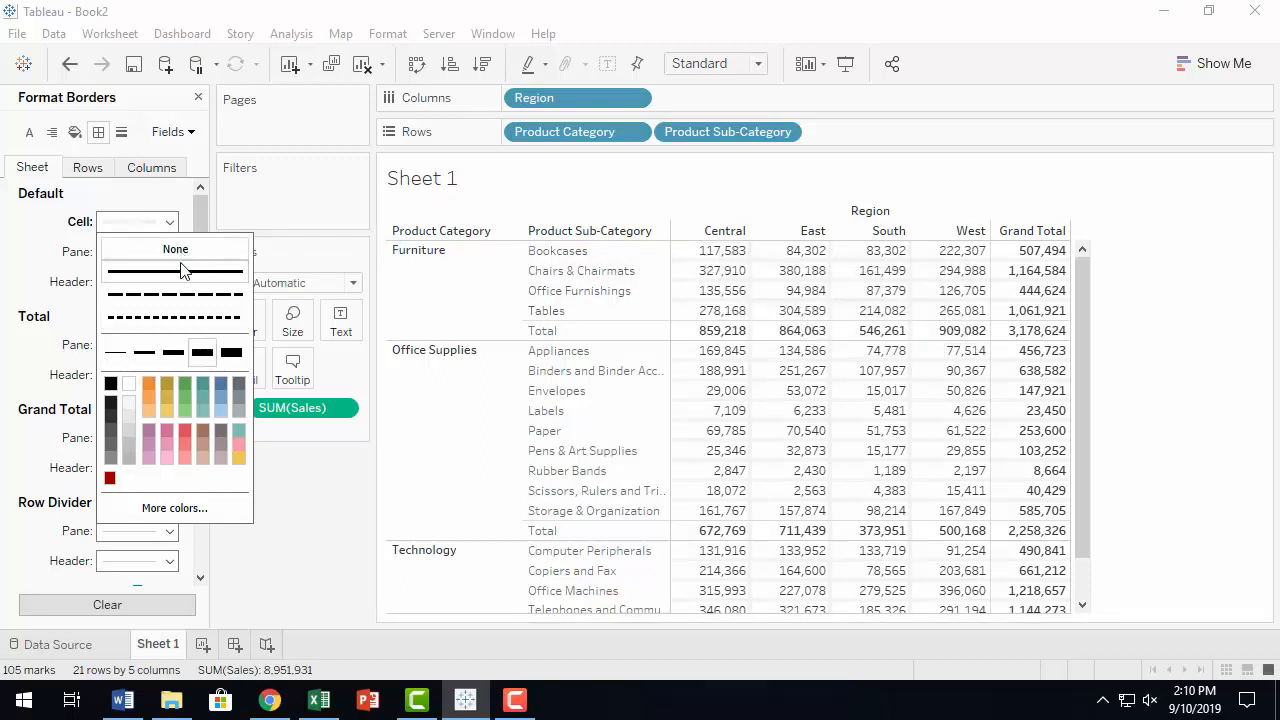
{"action": "left_click", "coordinate": [111, 386]}
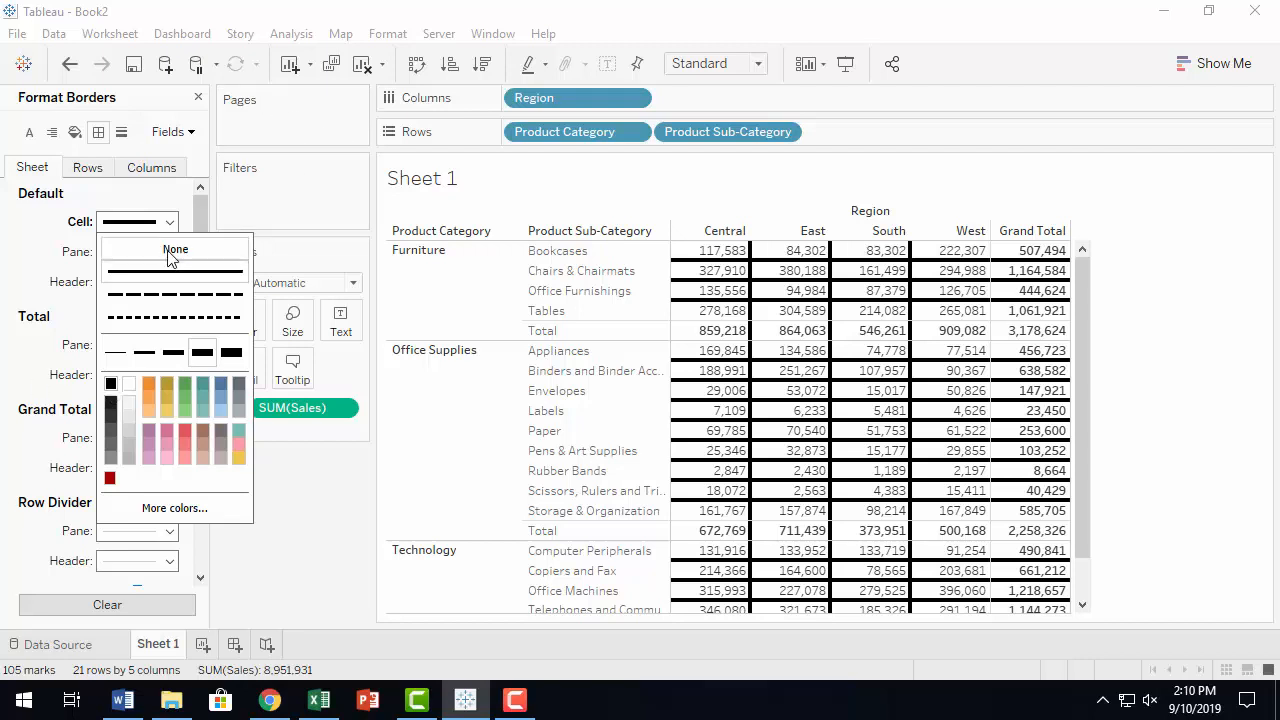
{"action": "left_click", "coordinate": [67, 65]}
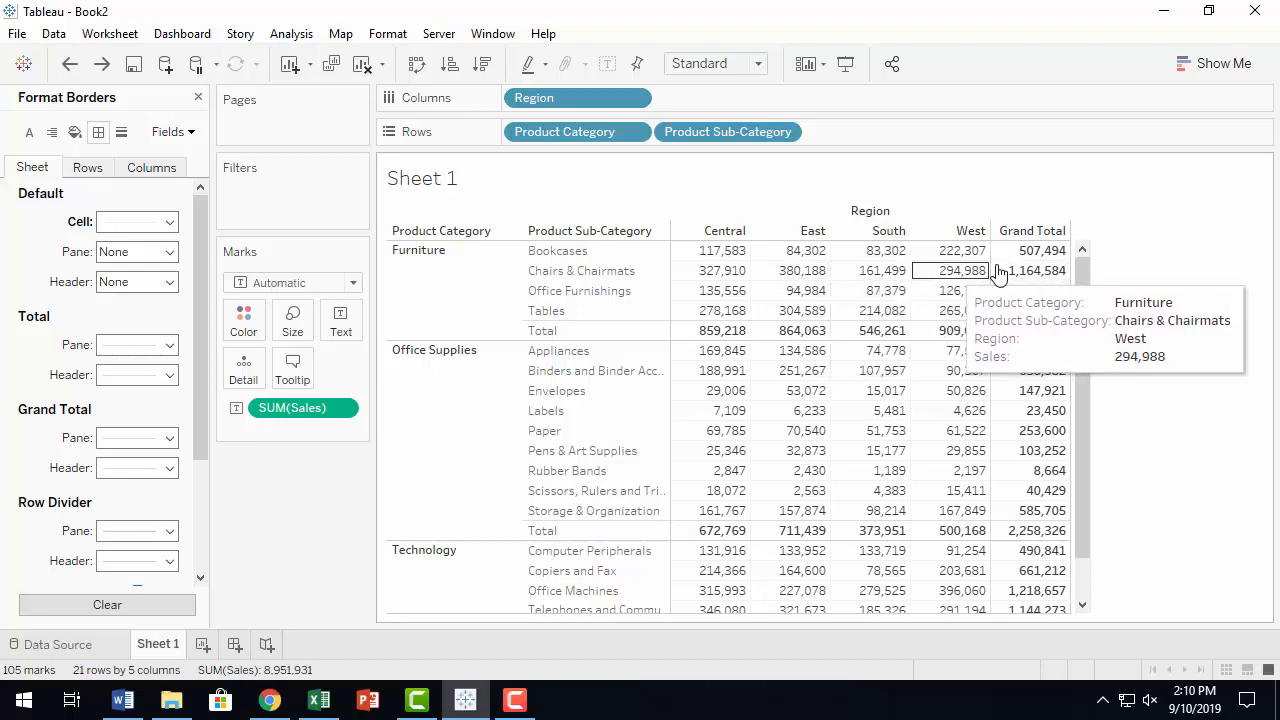
{"action": "left_click", "coordinate": [170, 222]}
{"action": "left_click", "coordinate": [168, 250]}
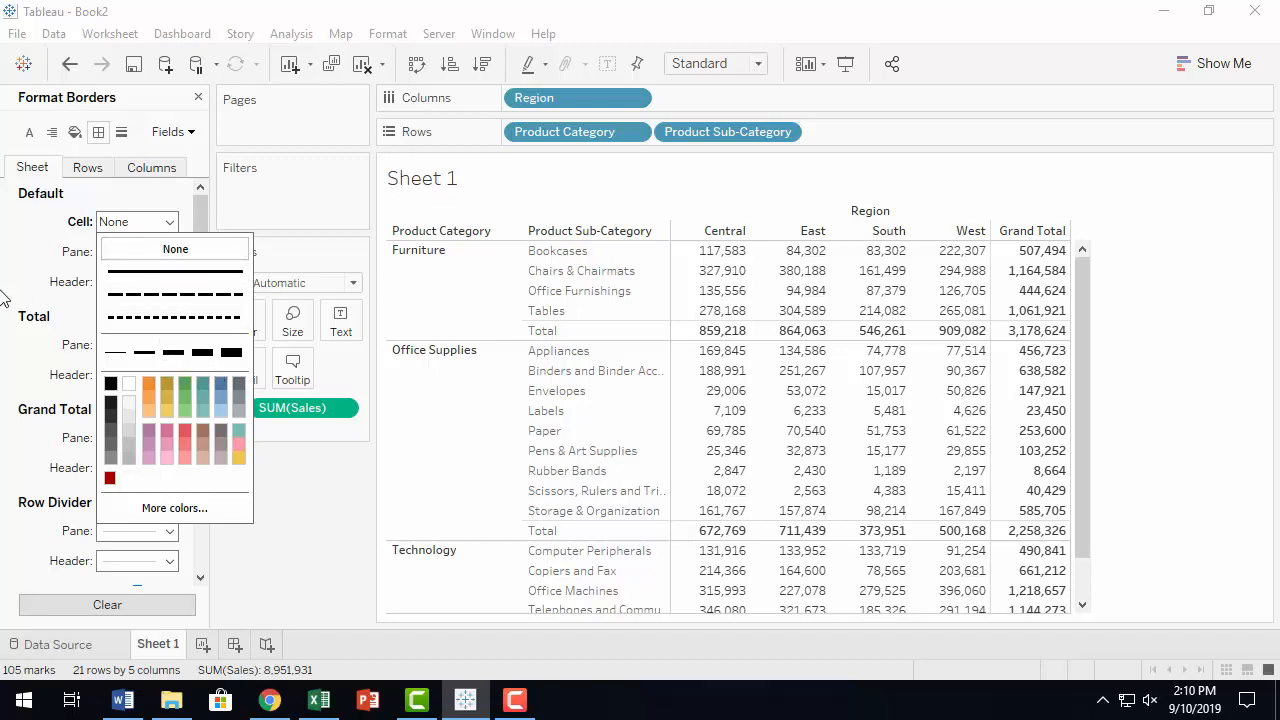
{"action": "left_click", "coordinate": [28, 243]}
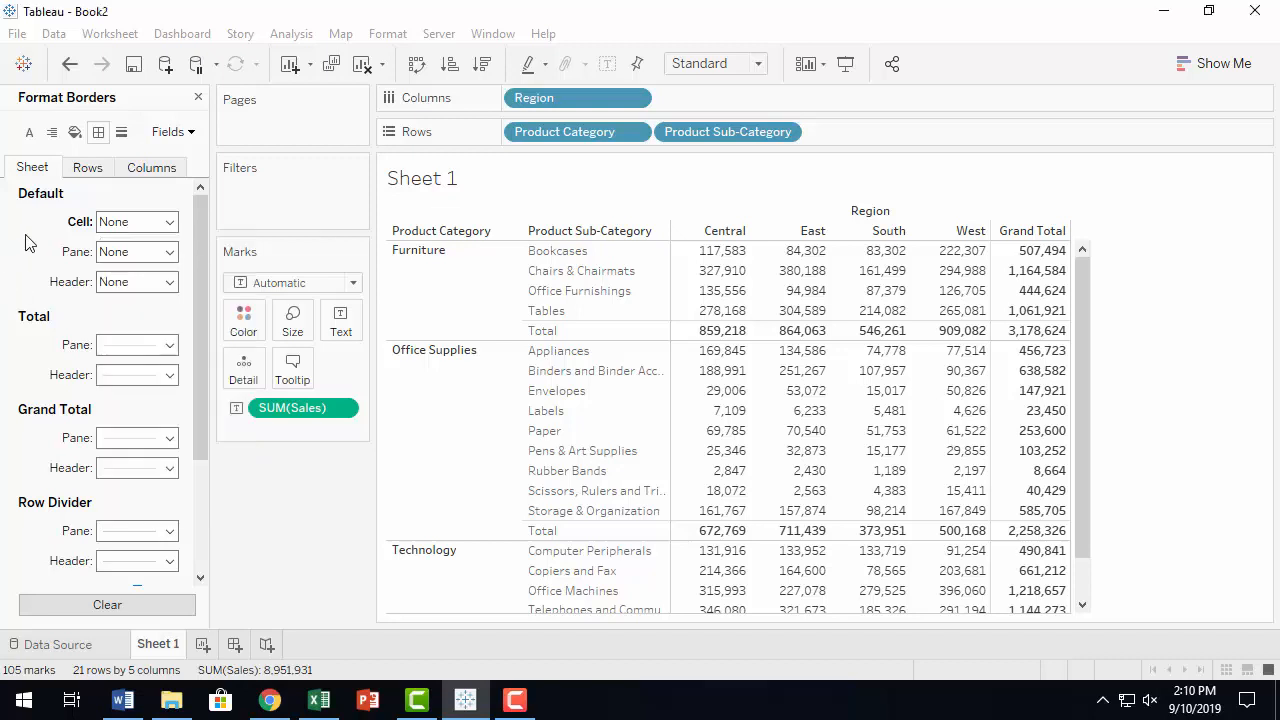
Try the thickest solid border on the sheet's default pane, and undo it
{"action": "left_click", "coordinate": [170, 252]}
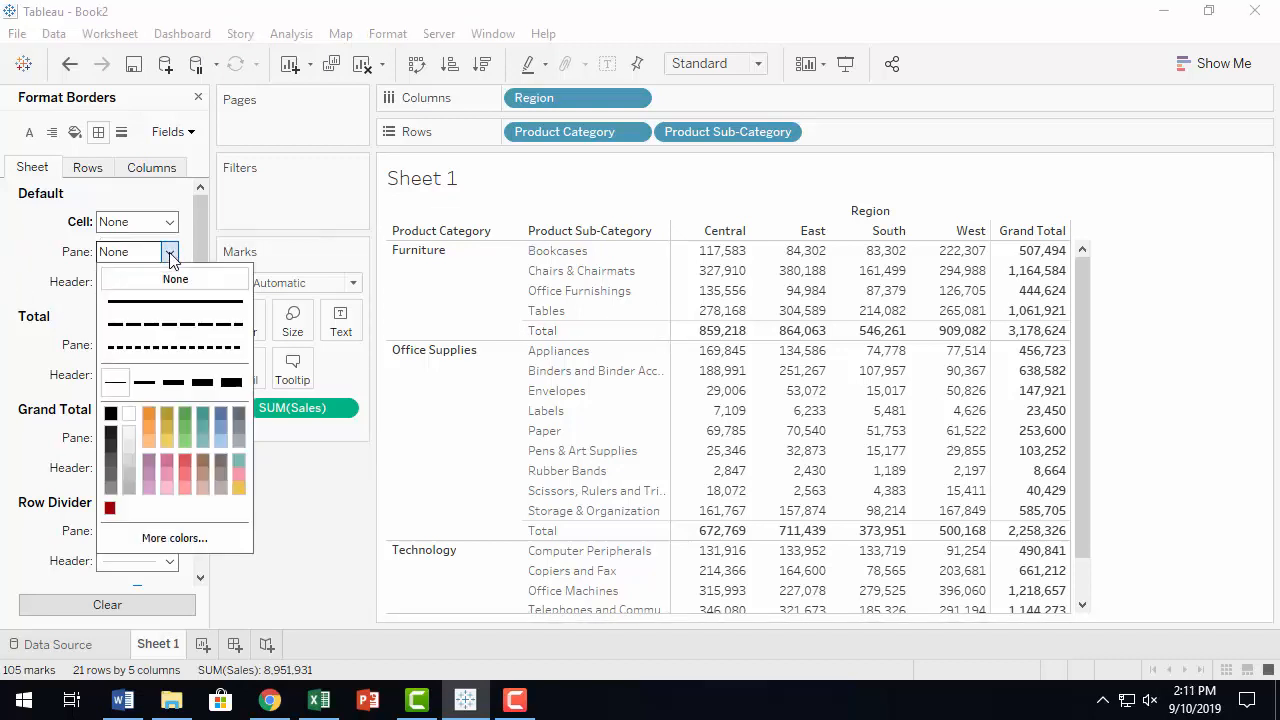
{"action": "left_click", "coordinate": [231, 383]}
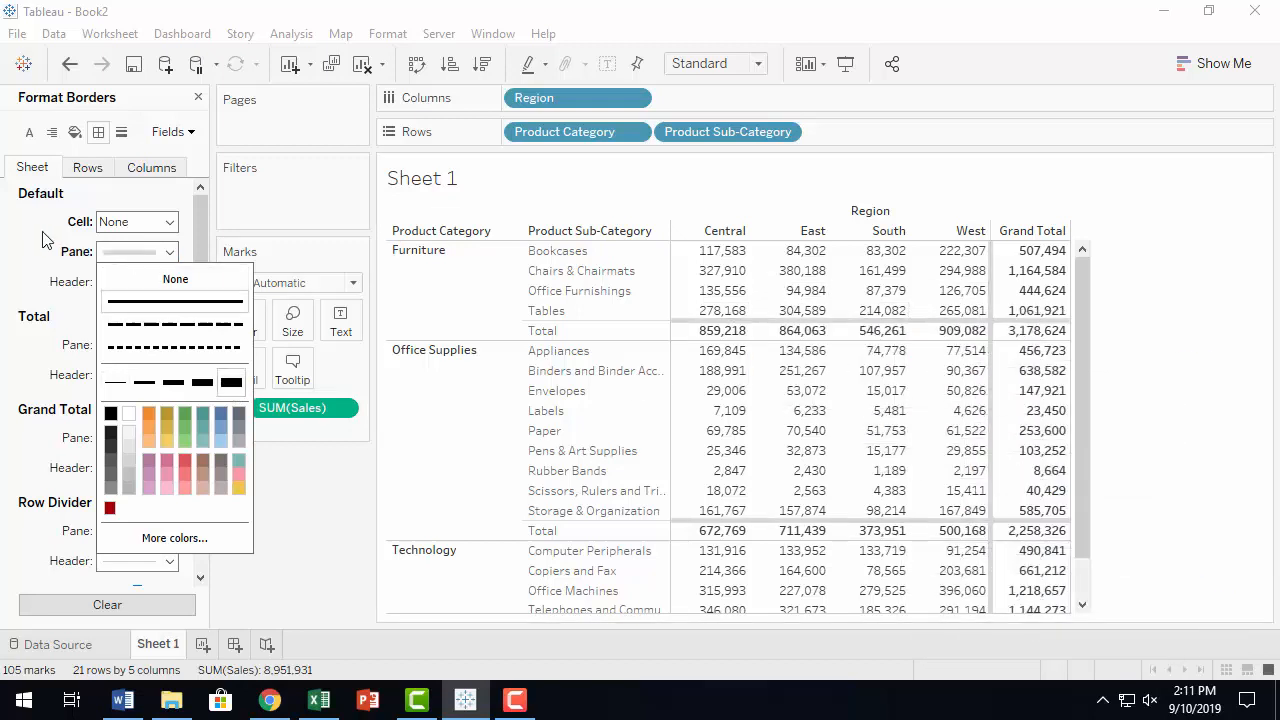
{"action": "left_click", "coordinate": [66, 64]}
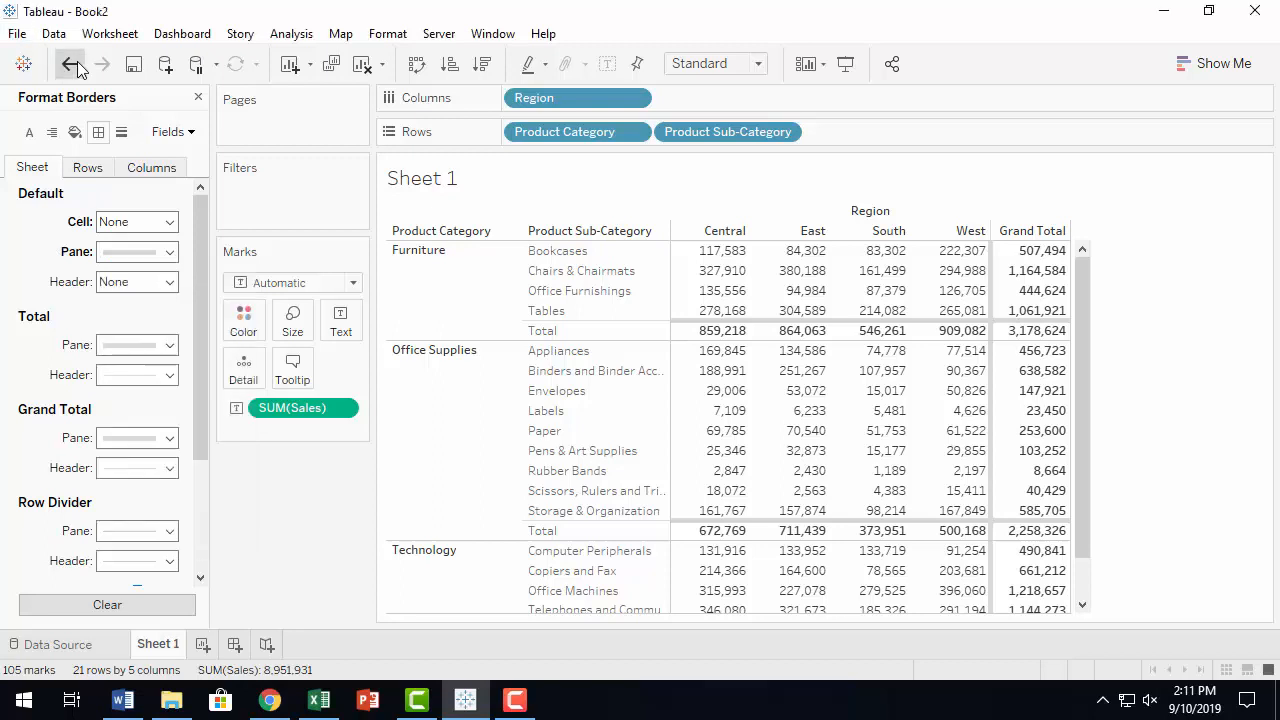
Try the thickest solid border on the sheet's default headers, and undo it
{"action": "left_click", "coordinate": [170, 282]}
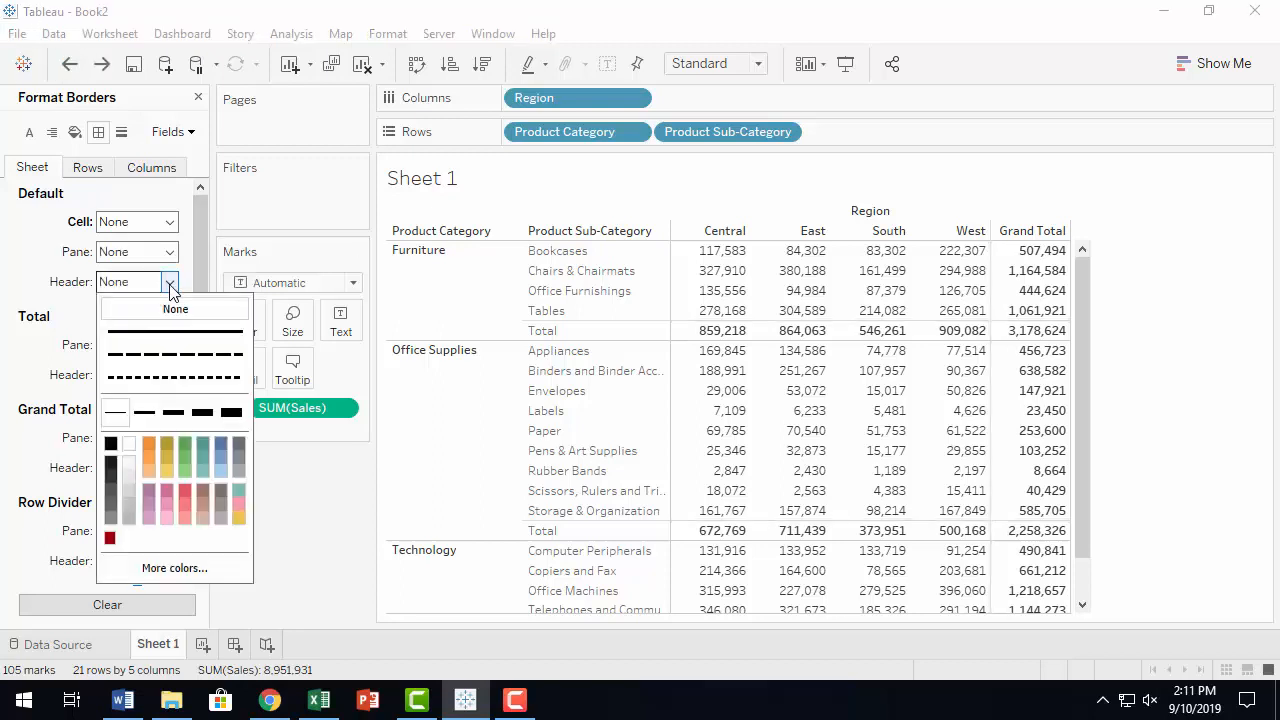
{"action": "left_click", "coordinate": [231, 412]}
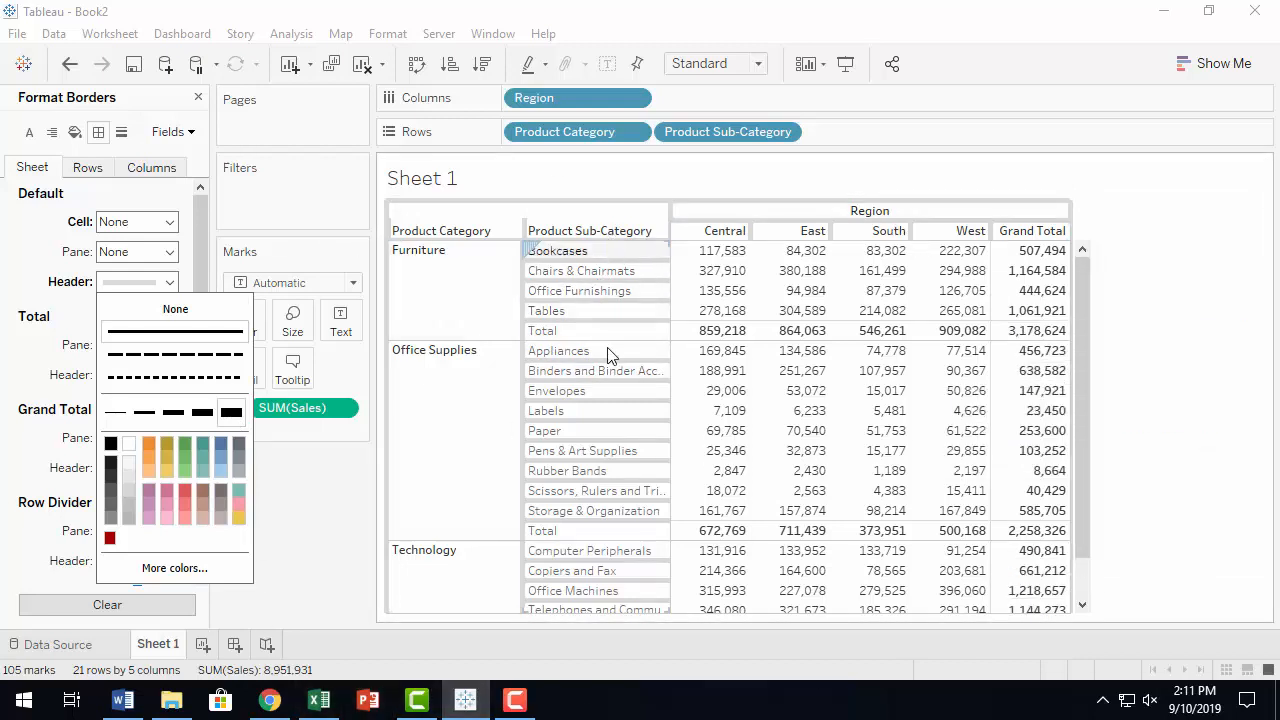
{"action": "left_click", "coordinate": [21, 266]}
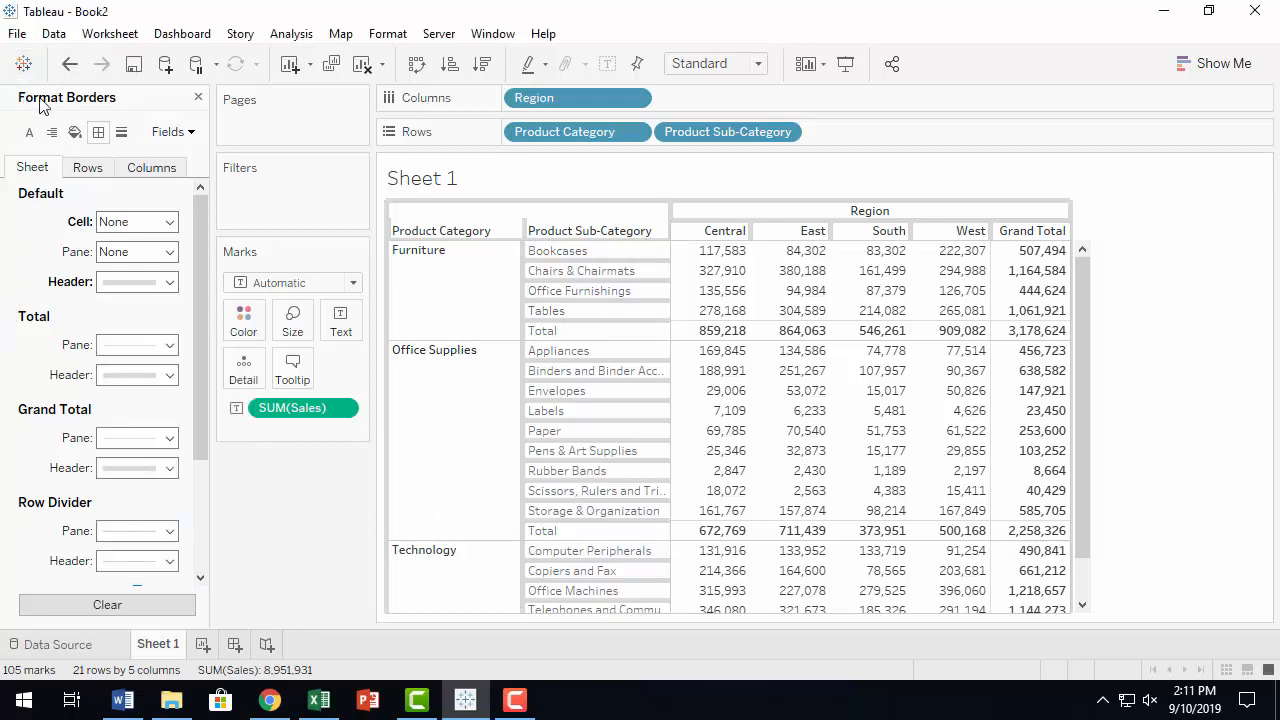
{"action": "left_click", "coordinate": [69, 65]}
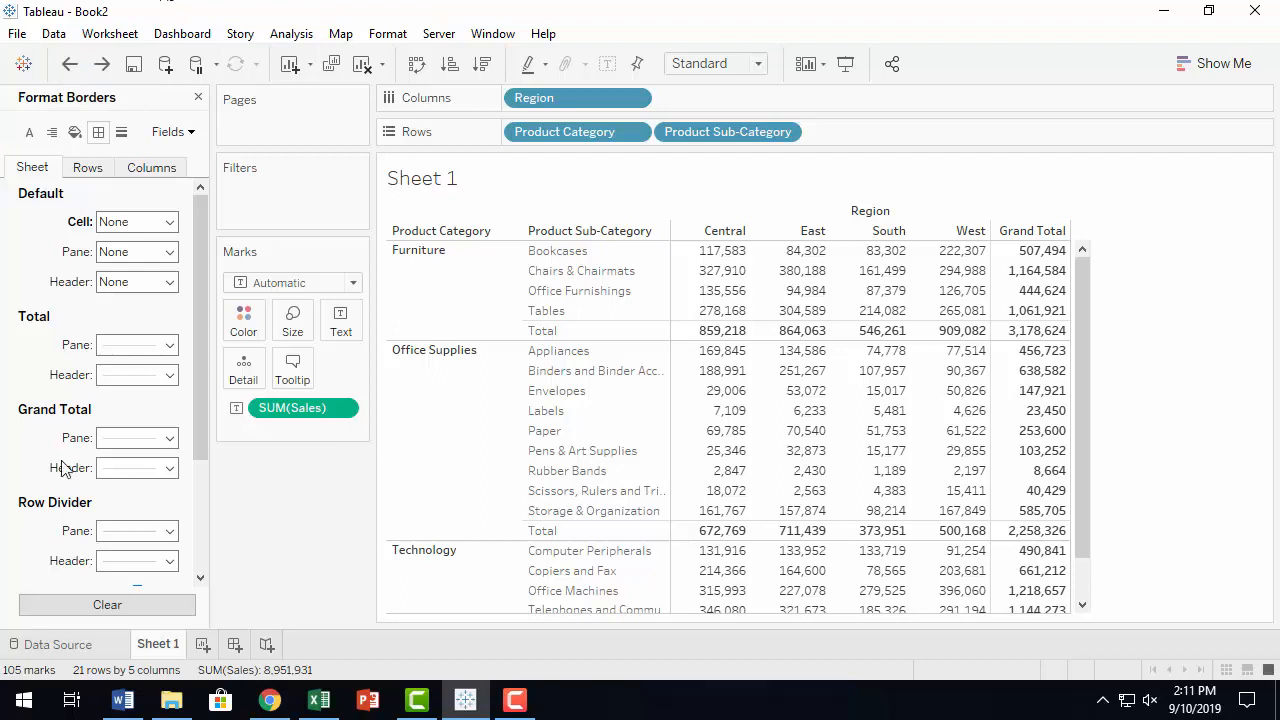
Try the thickest solid line on the sheet's row divider for the pane, and undo it
{"action": "left_click", "coordinate": [172, 533]}
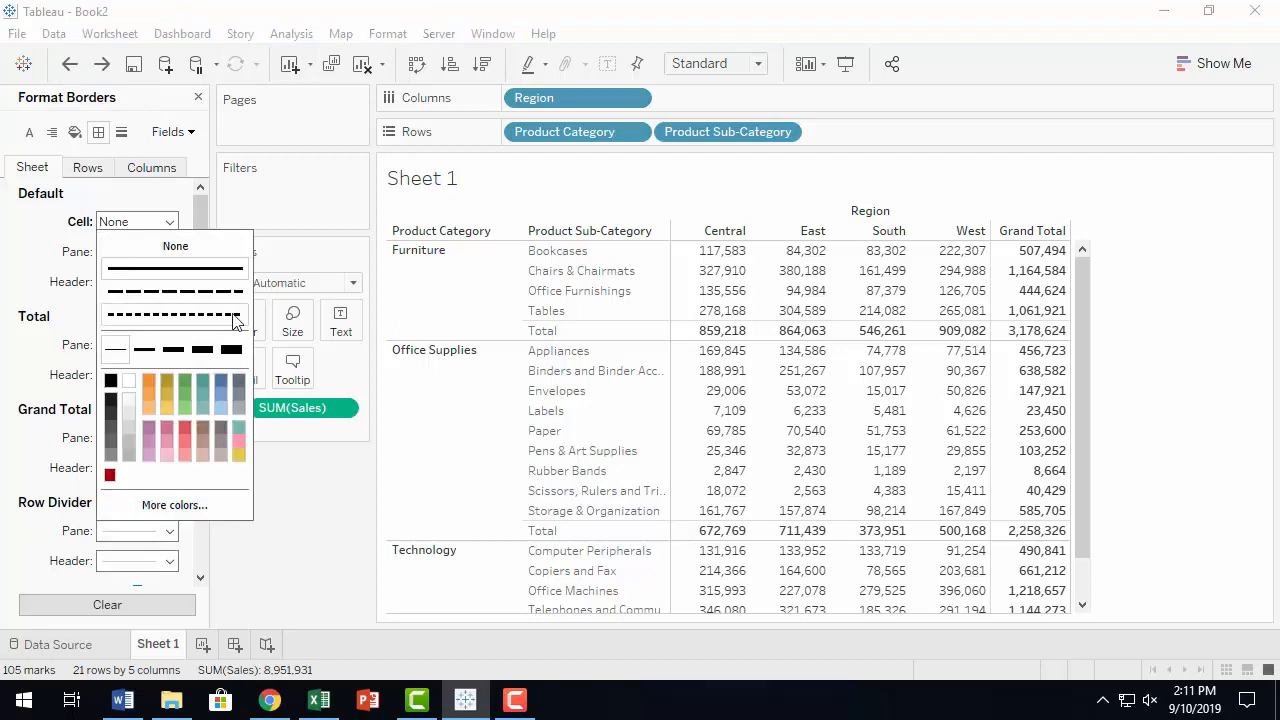
{"action": "left_click", "coordinate": [231, 350]}
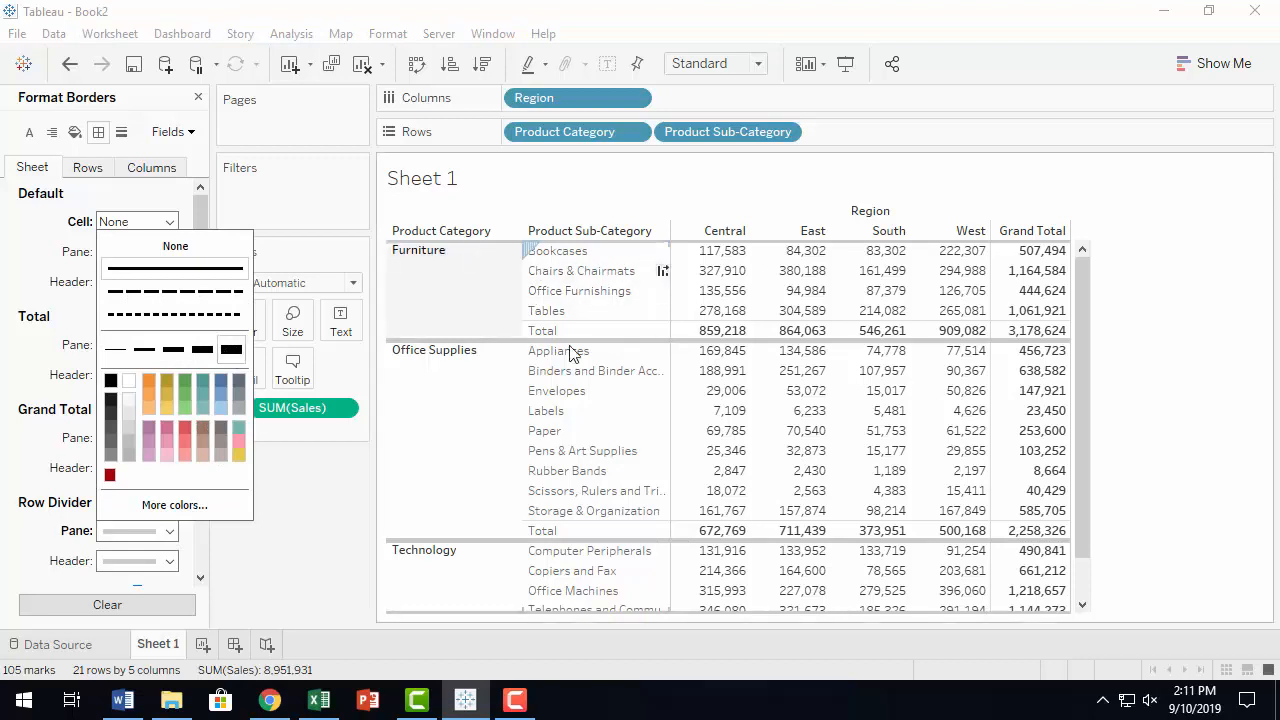
{"action": "scroll", "coordinate": [760, 550], "scroll_direction": "down", "scroll_amount": 2}
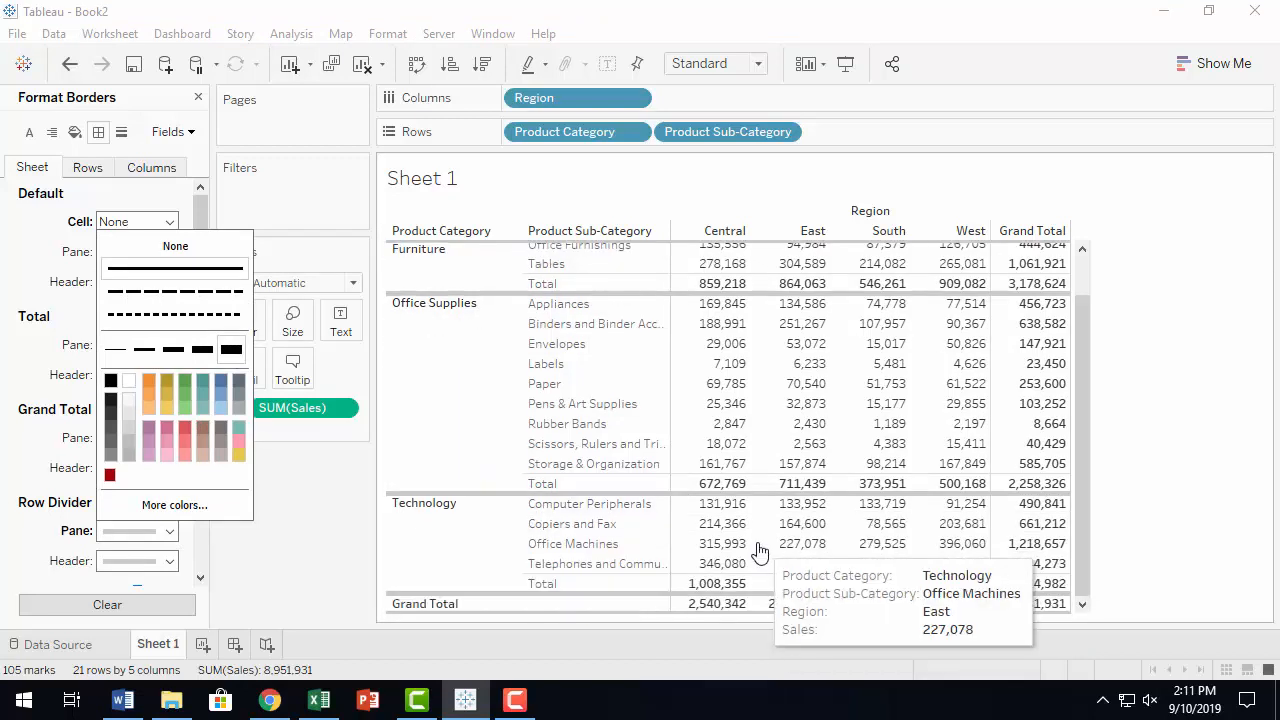
{"action": "left_click", "coordinate": [69, 64]}
Try the thickest solid line on the sheet's row divider for the headers, and undo it
{"action": "left_click", "coordinate": [168, 561]}
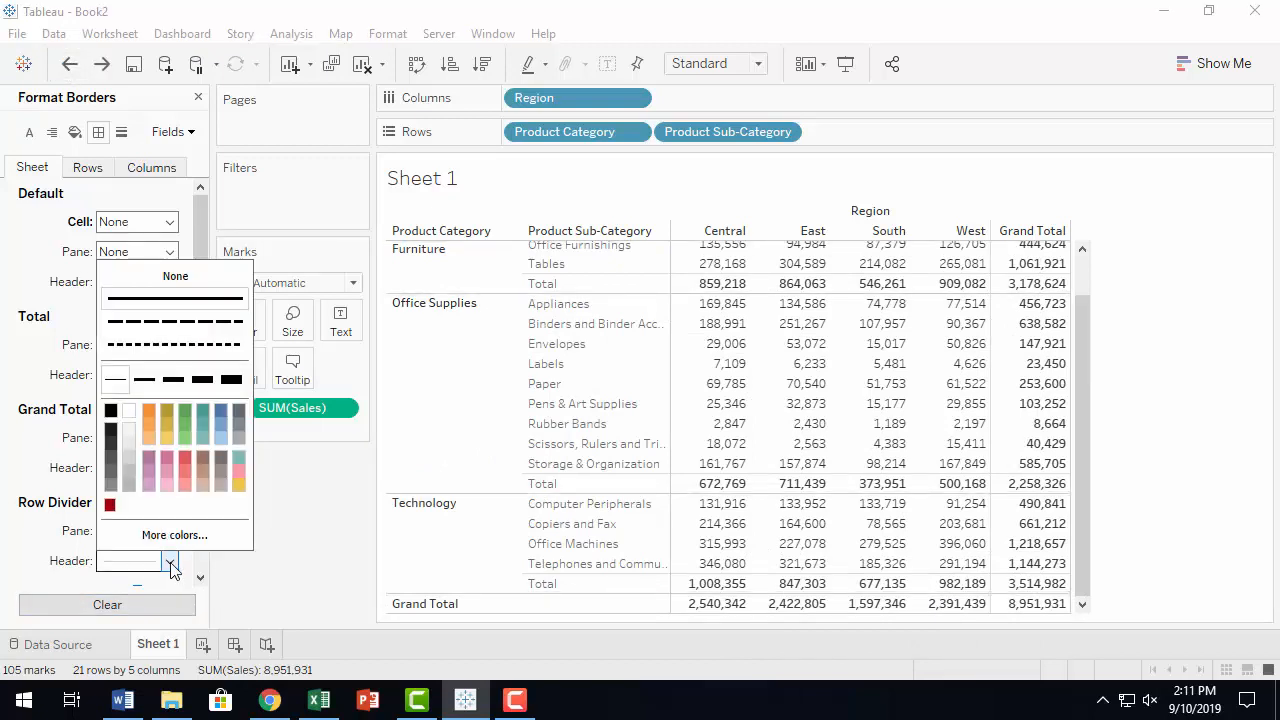
{"action": "left_click", "coordinate": [231, 384]}
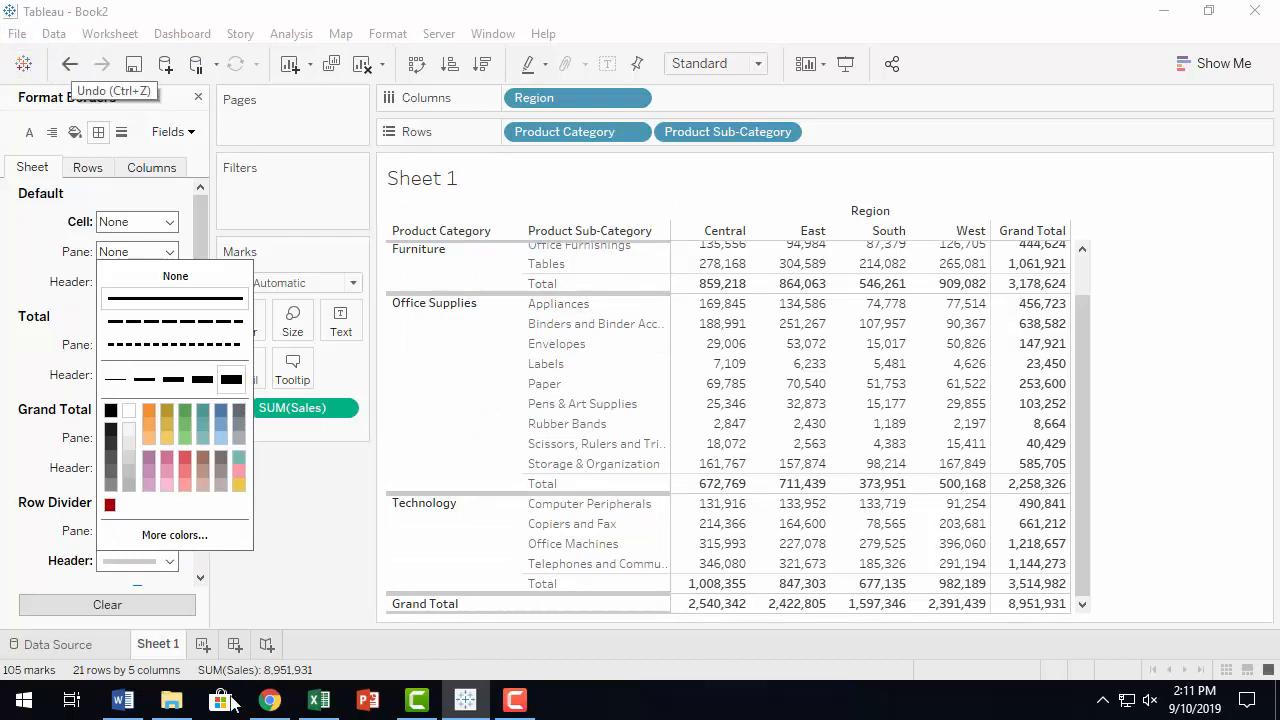
{"action": "left_click", "coordinate": [69, 64]}
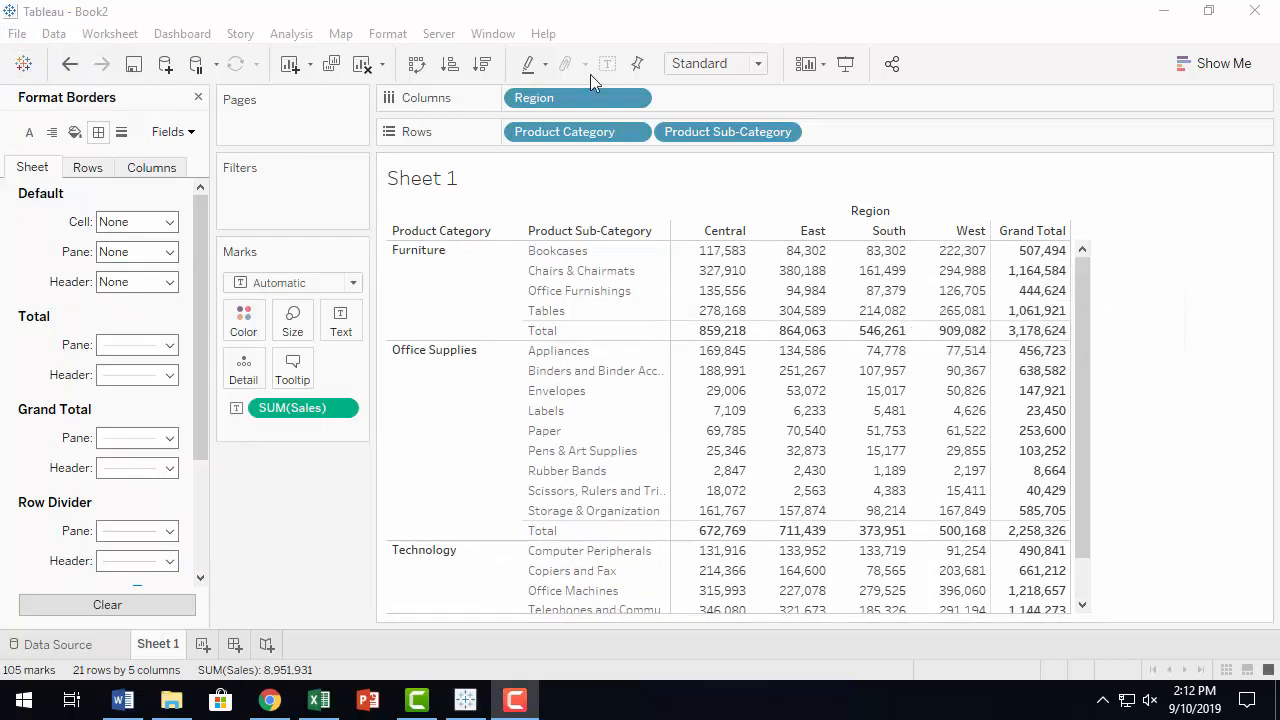
Close the border formatting and hide the Region field label above the crosstab's columns
{"action": "left_click", "coordinate": [198, 97]}
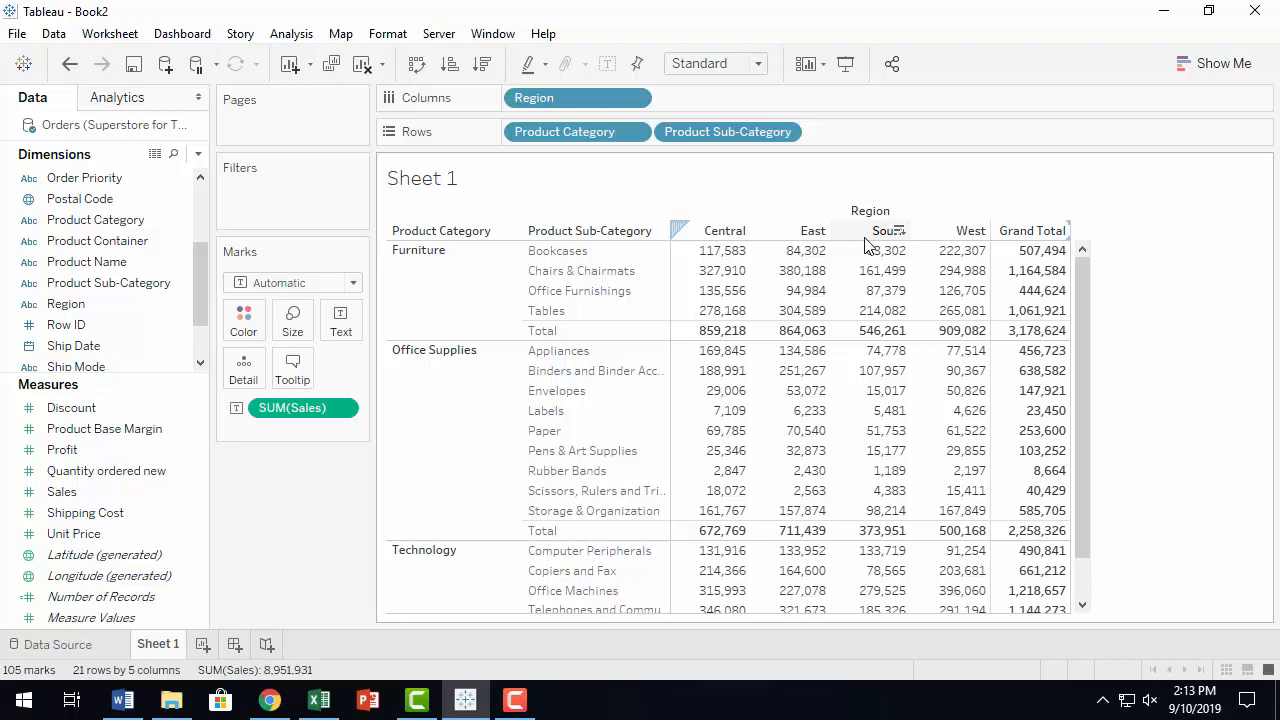
{"action": "right_click", "coordinate": [896, 211]}
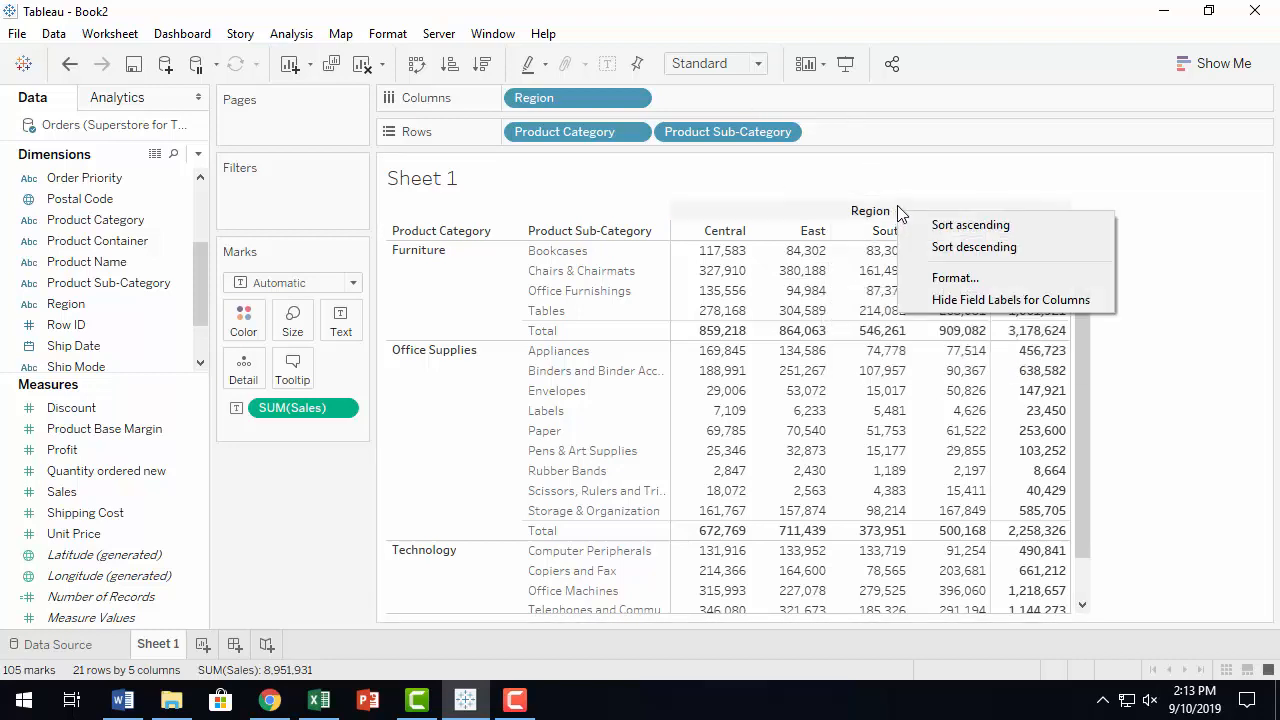
{"action": "left_click", "coordinate": [1045, 301]}
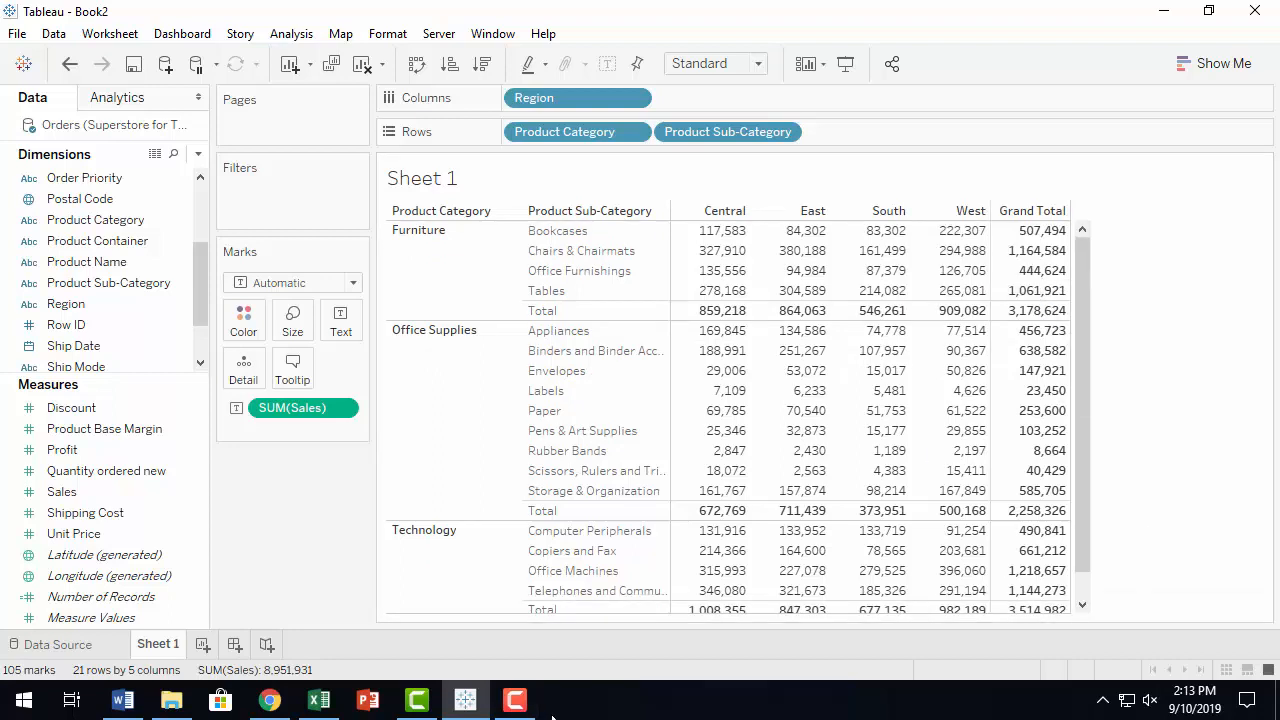
Hide the Product Category and Product Sub-Category field labels for the crosstab's rows
{"action": "right_click", "coordinate": [445, 214]}
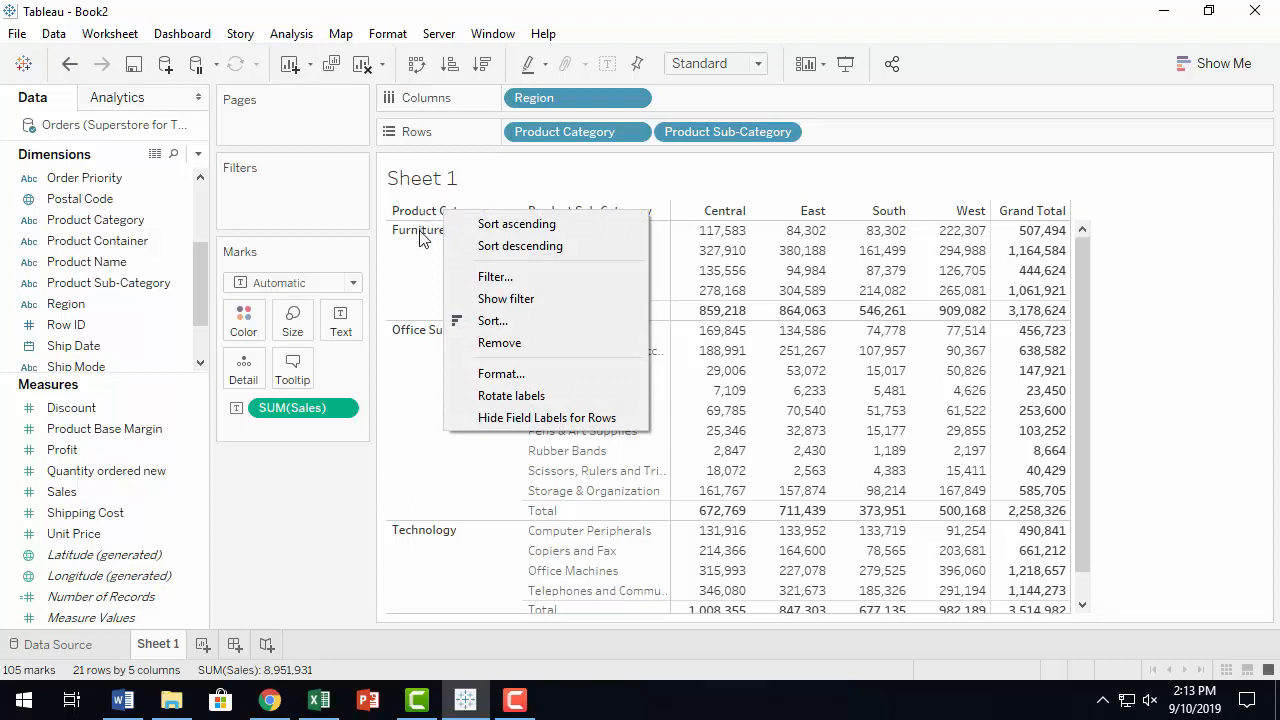
{"action": "left_click", "coordinate": [521, 161]}
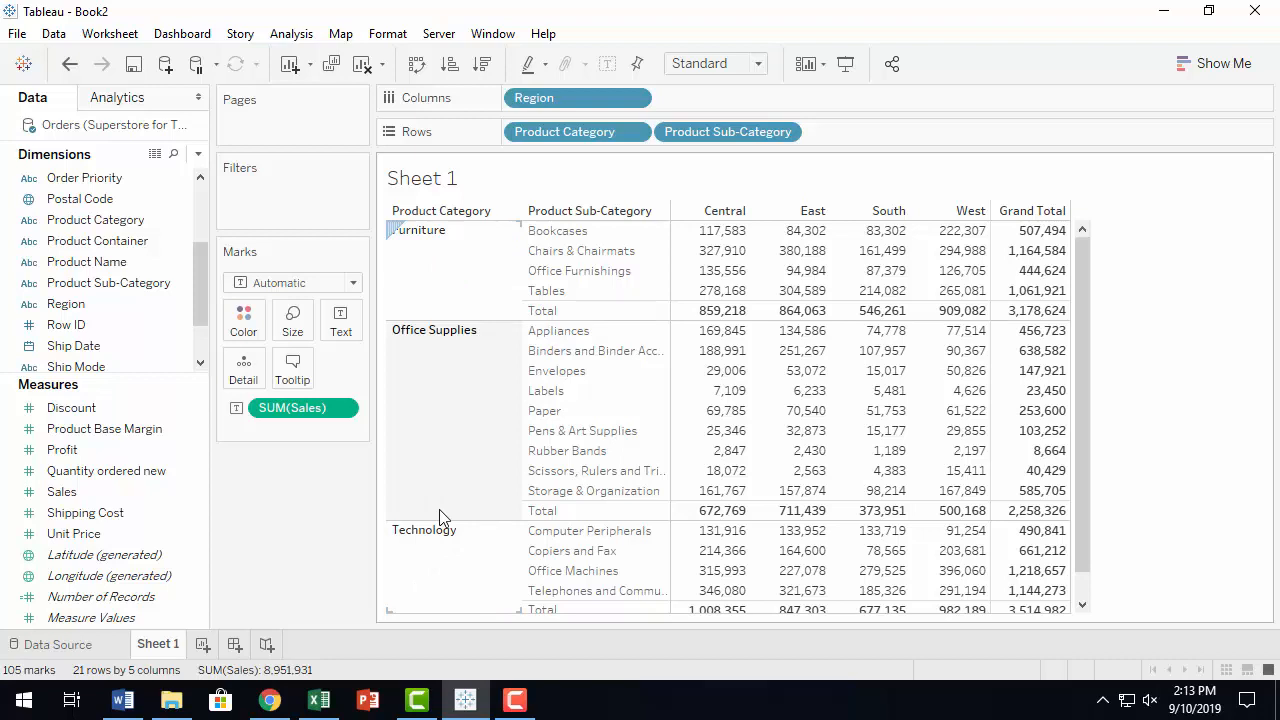
{"action": "right_click", "coordinate": [463, 220]}
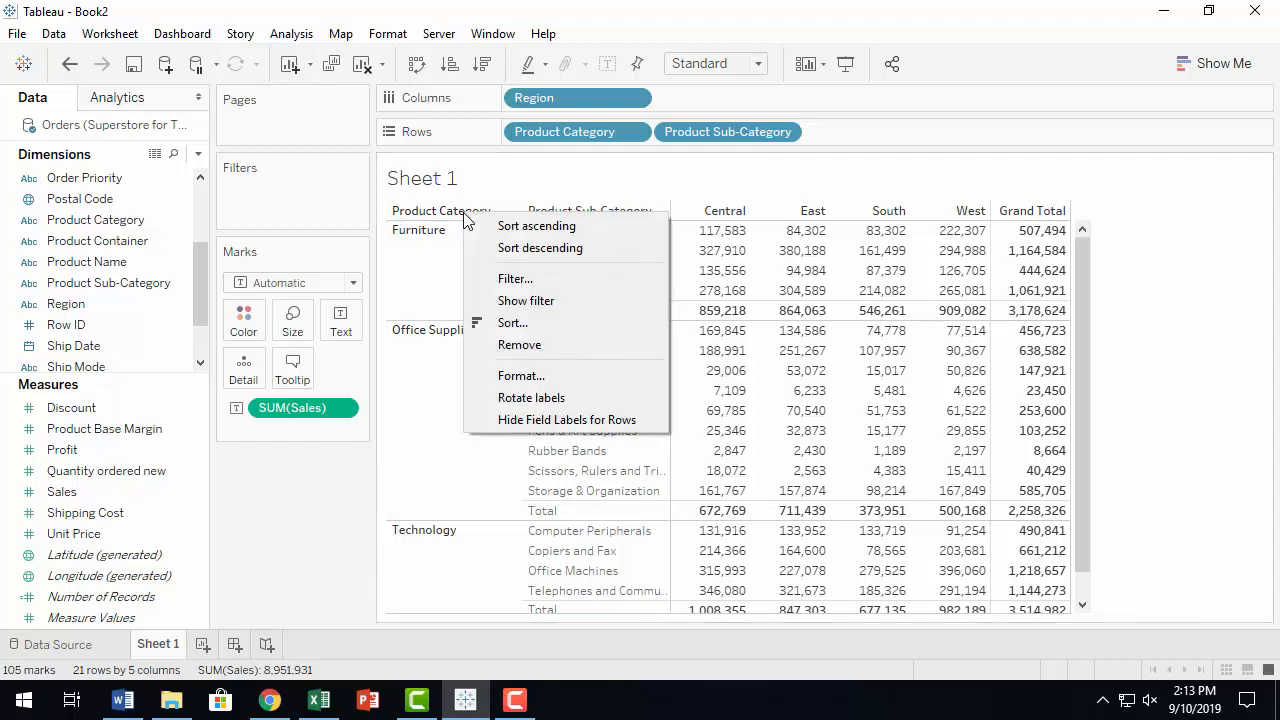
{"action": "left_click", "coordinate": [623, 419]}
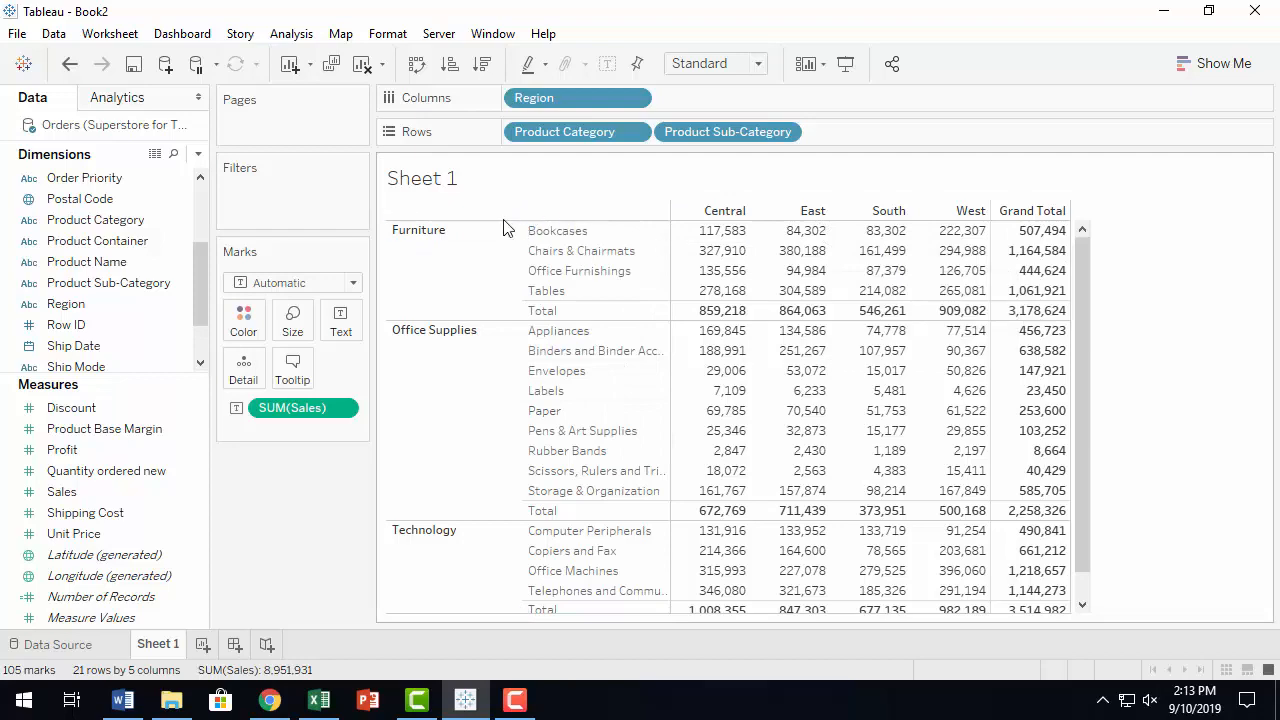